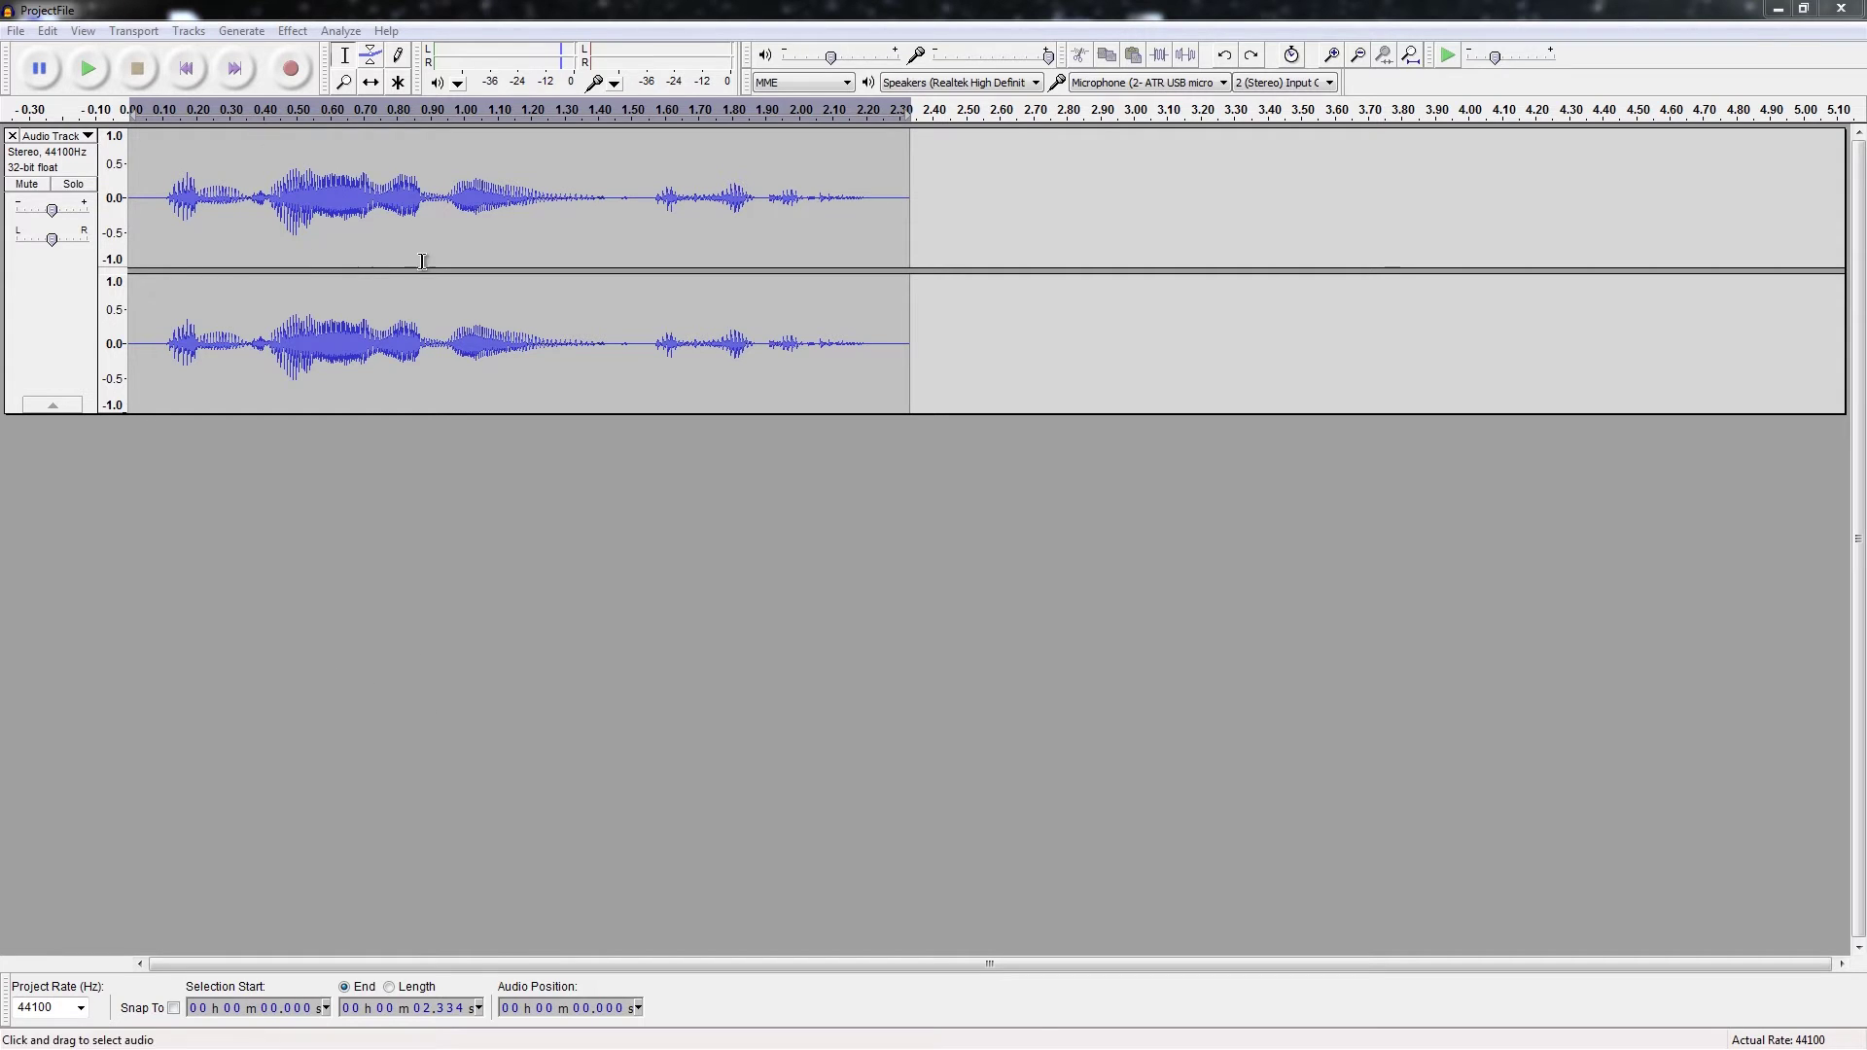
Step: Play the roughly 2.3-second stereo voice recording from its start
click(95, 70)
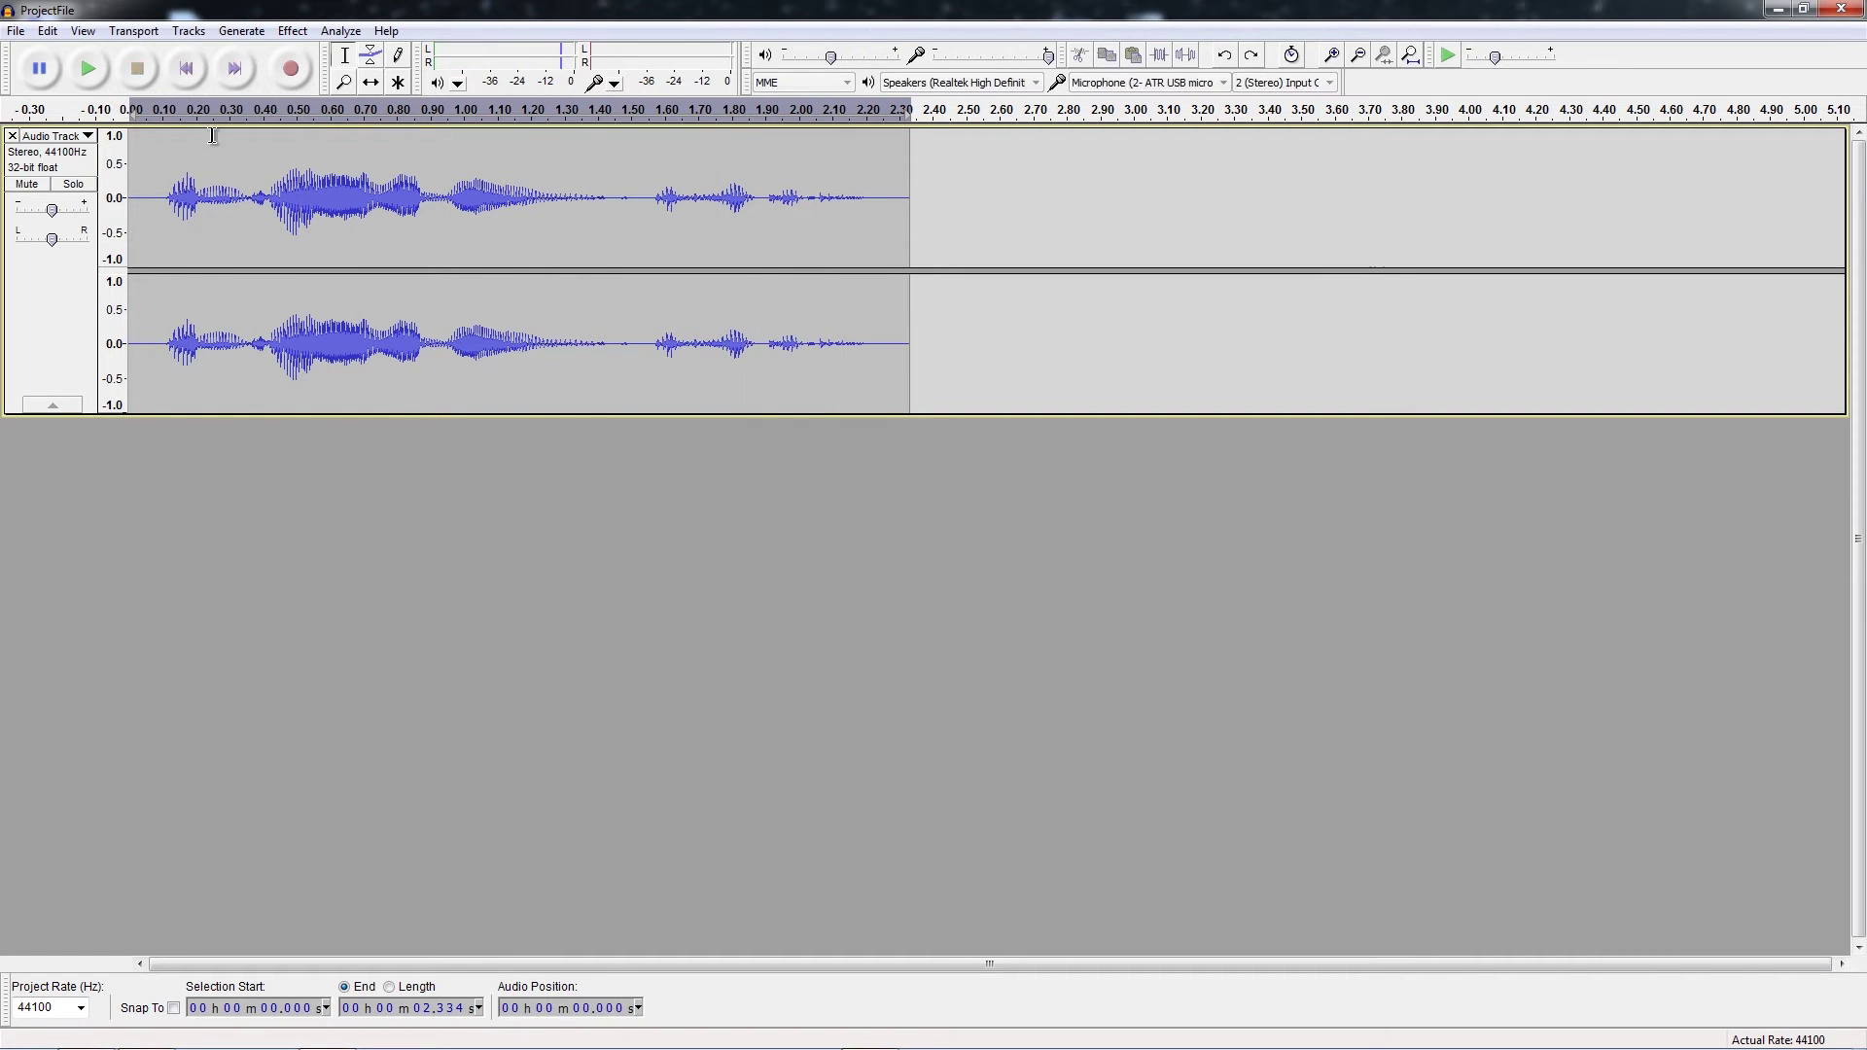
Step: Capture the clip as the Noise Removal noise profile
click(291, 30)
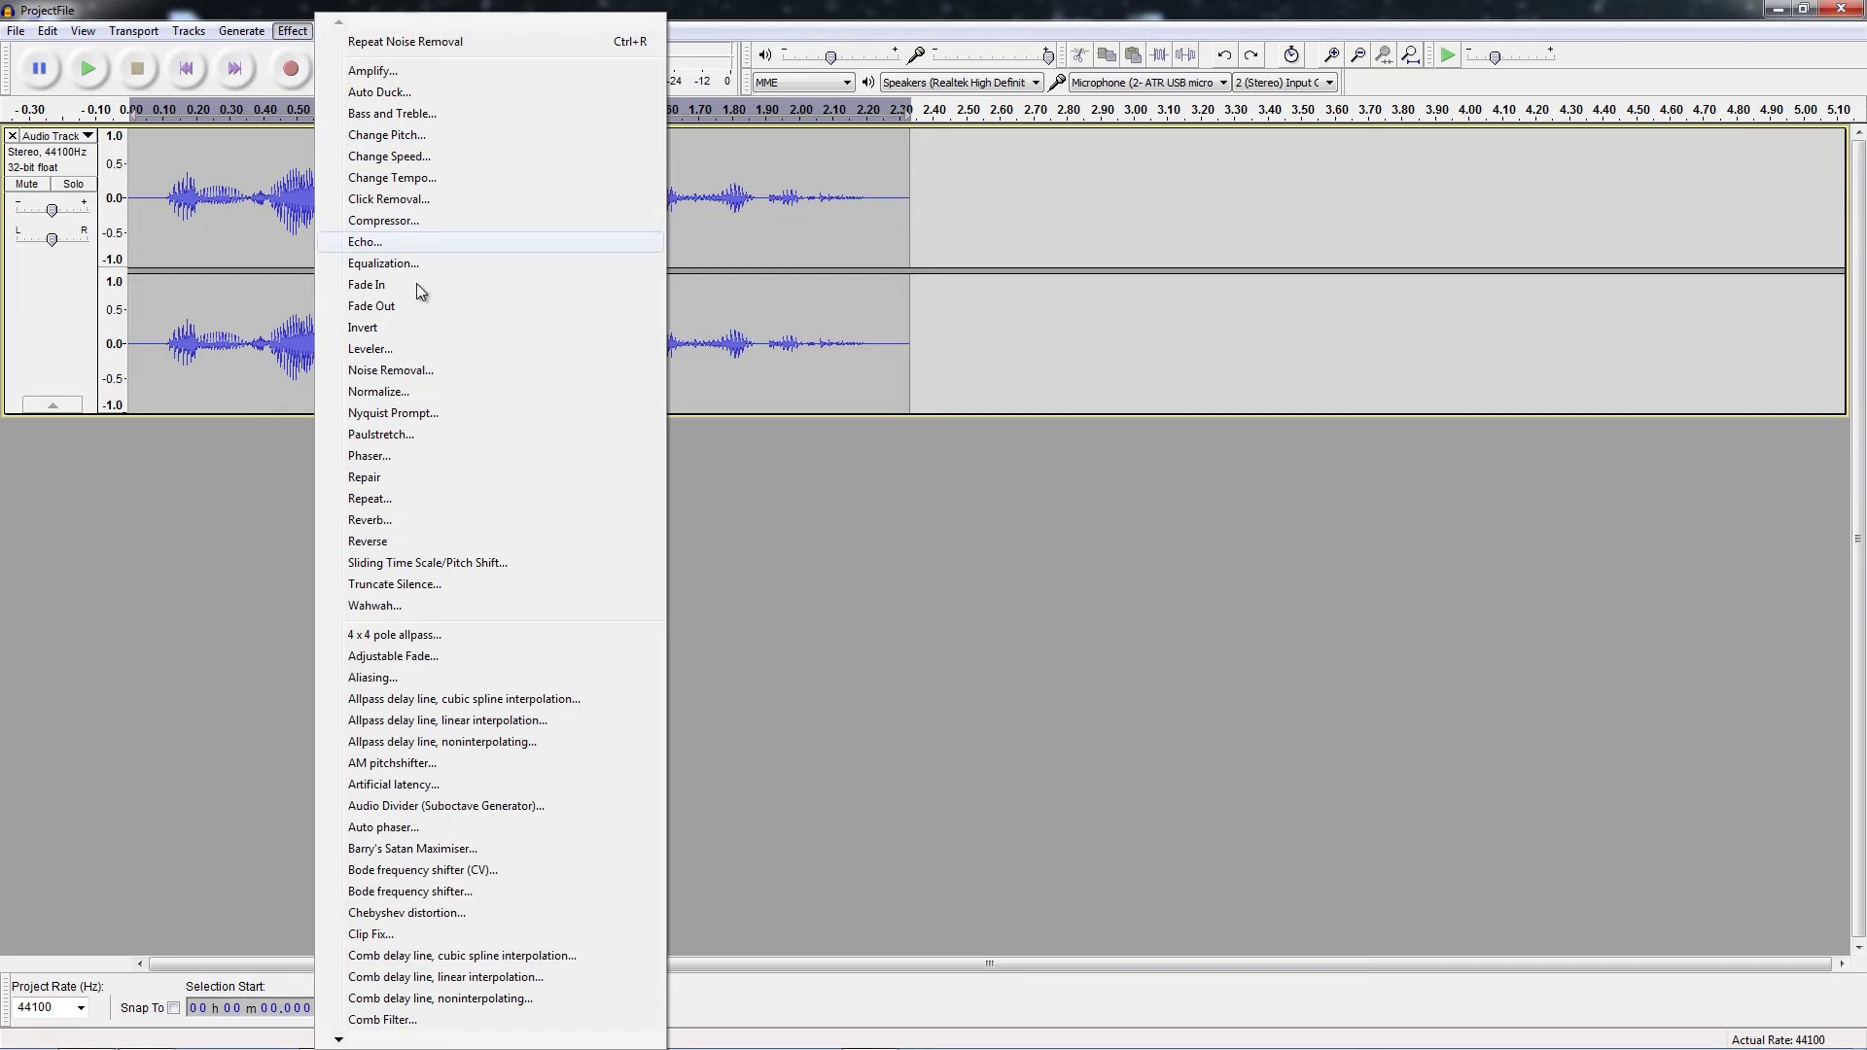
click(424, 370)
click(920, 422)
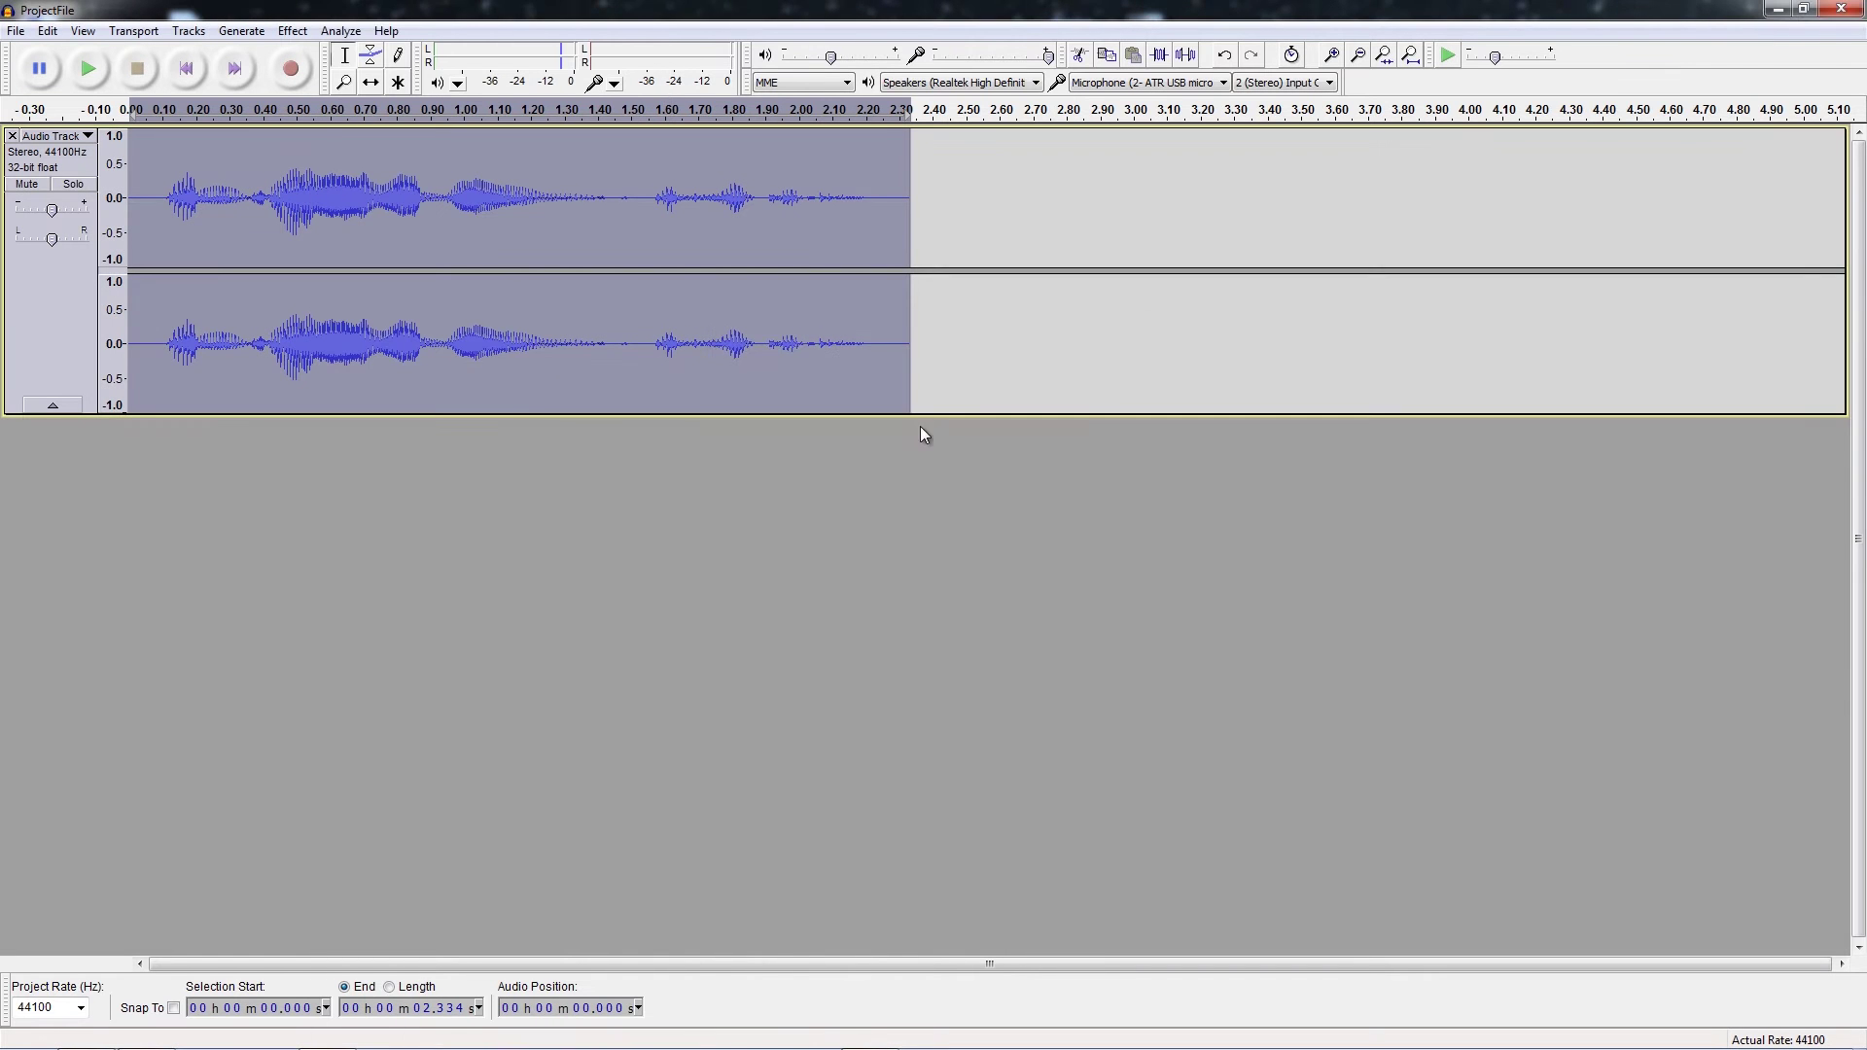
Step: Apply Noise Removal to the clip, then duplicate it onto a second track
click(292, 31)
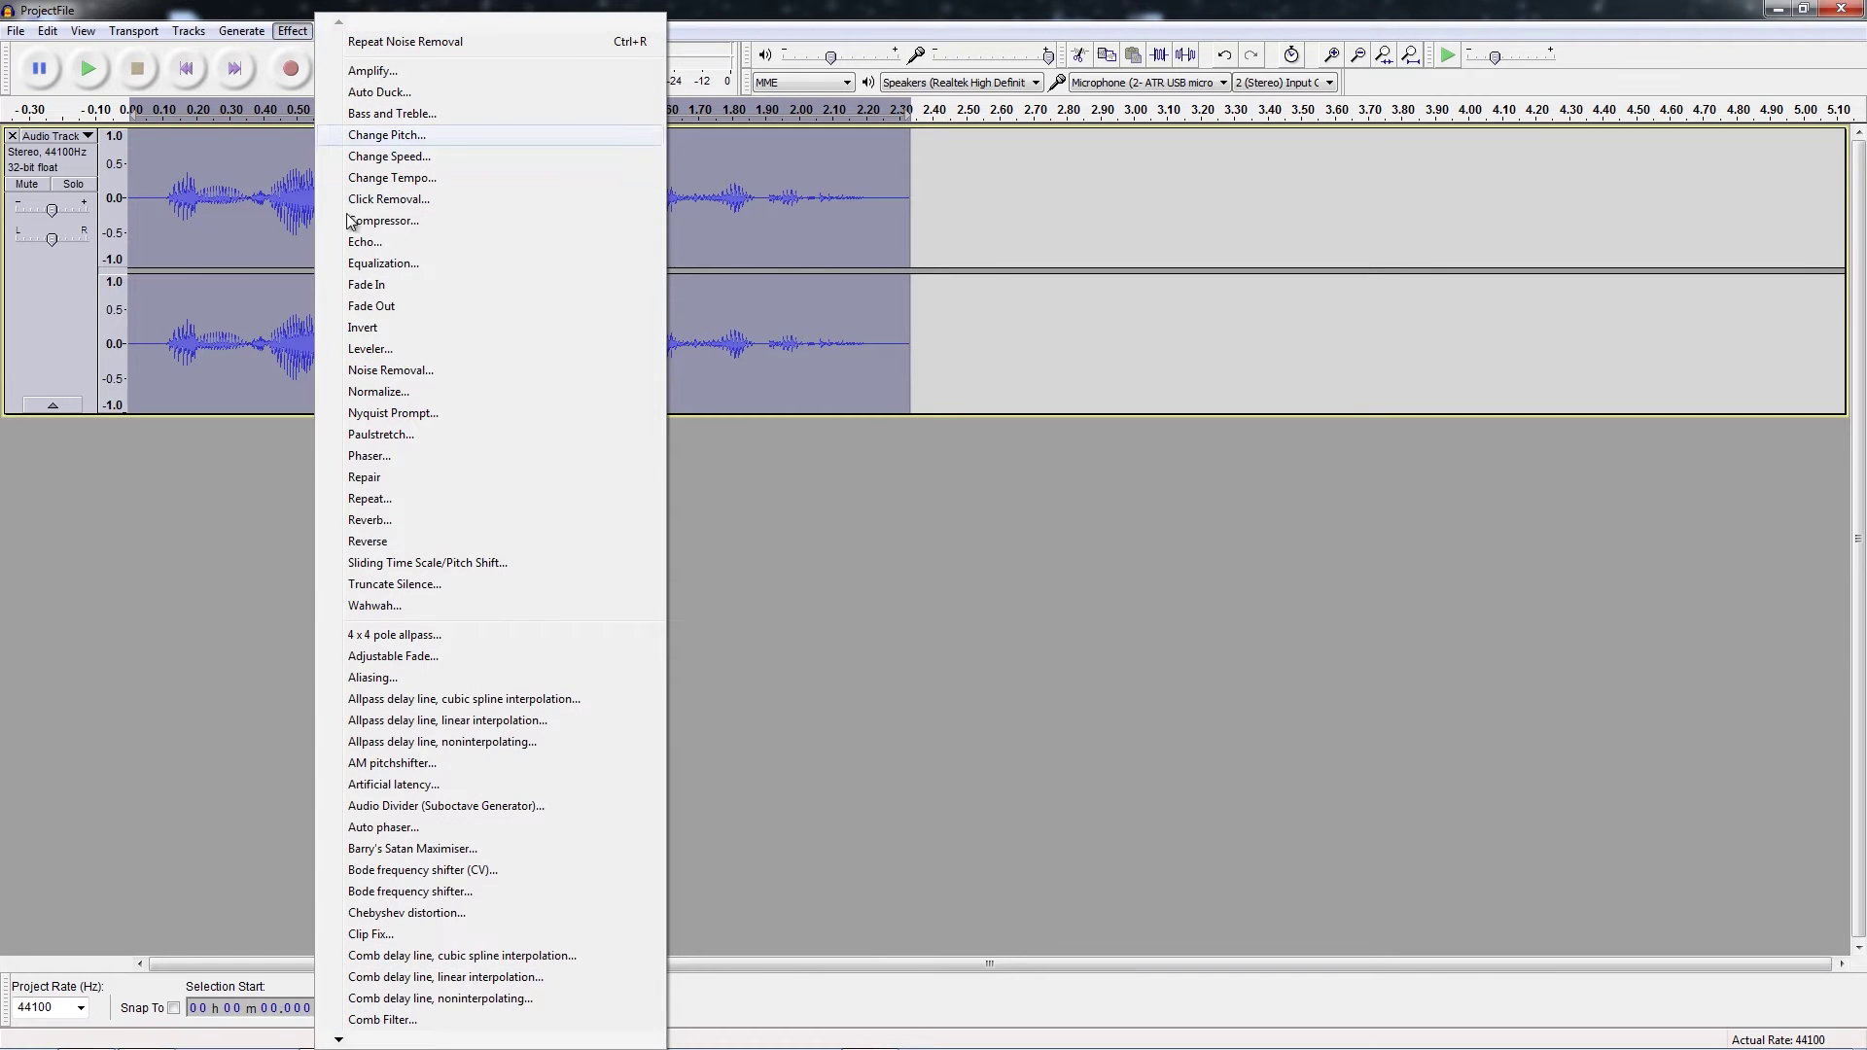
click(441, 371)
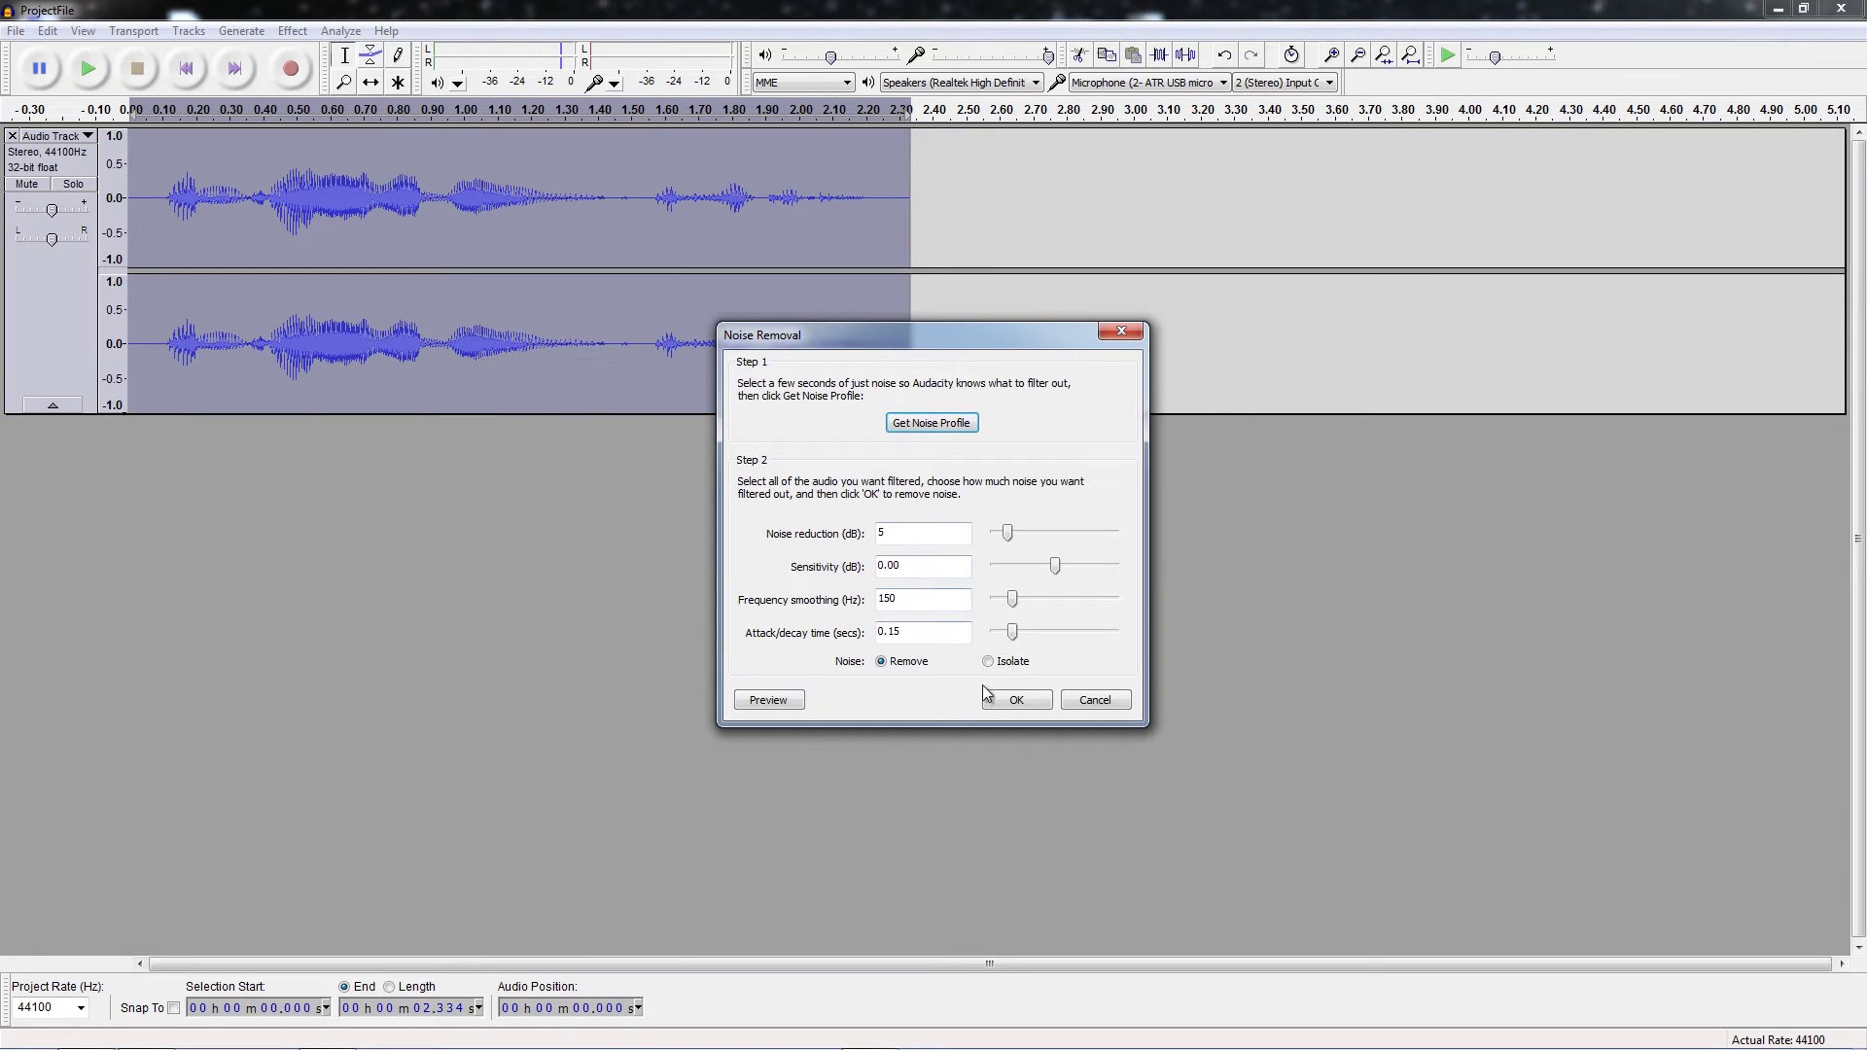
click(1015, 702)
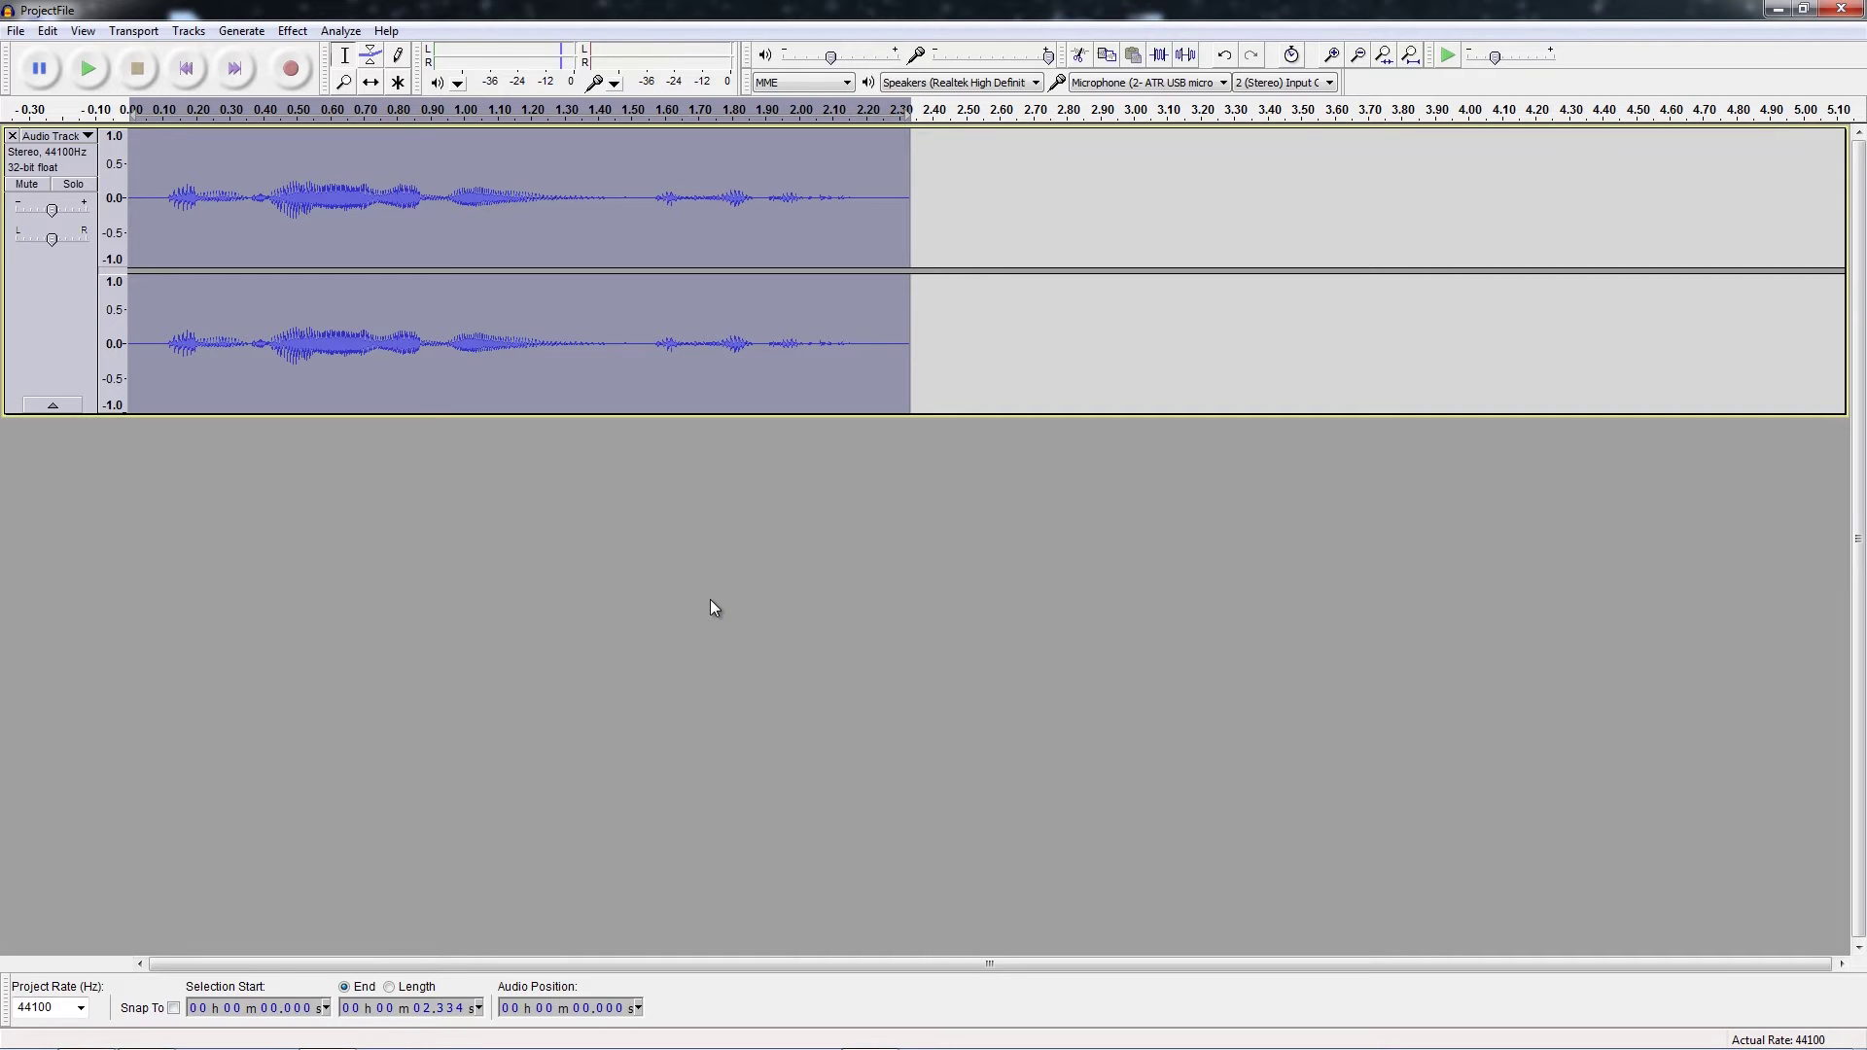
key(ctrl+d)
Step: Mute the duplicate track and select the whole clip on the top track
click(992, 491)
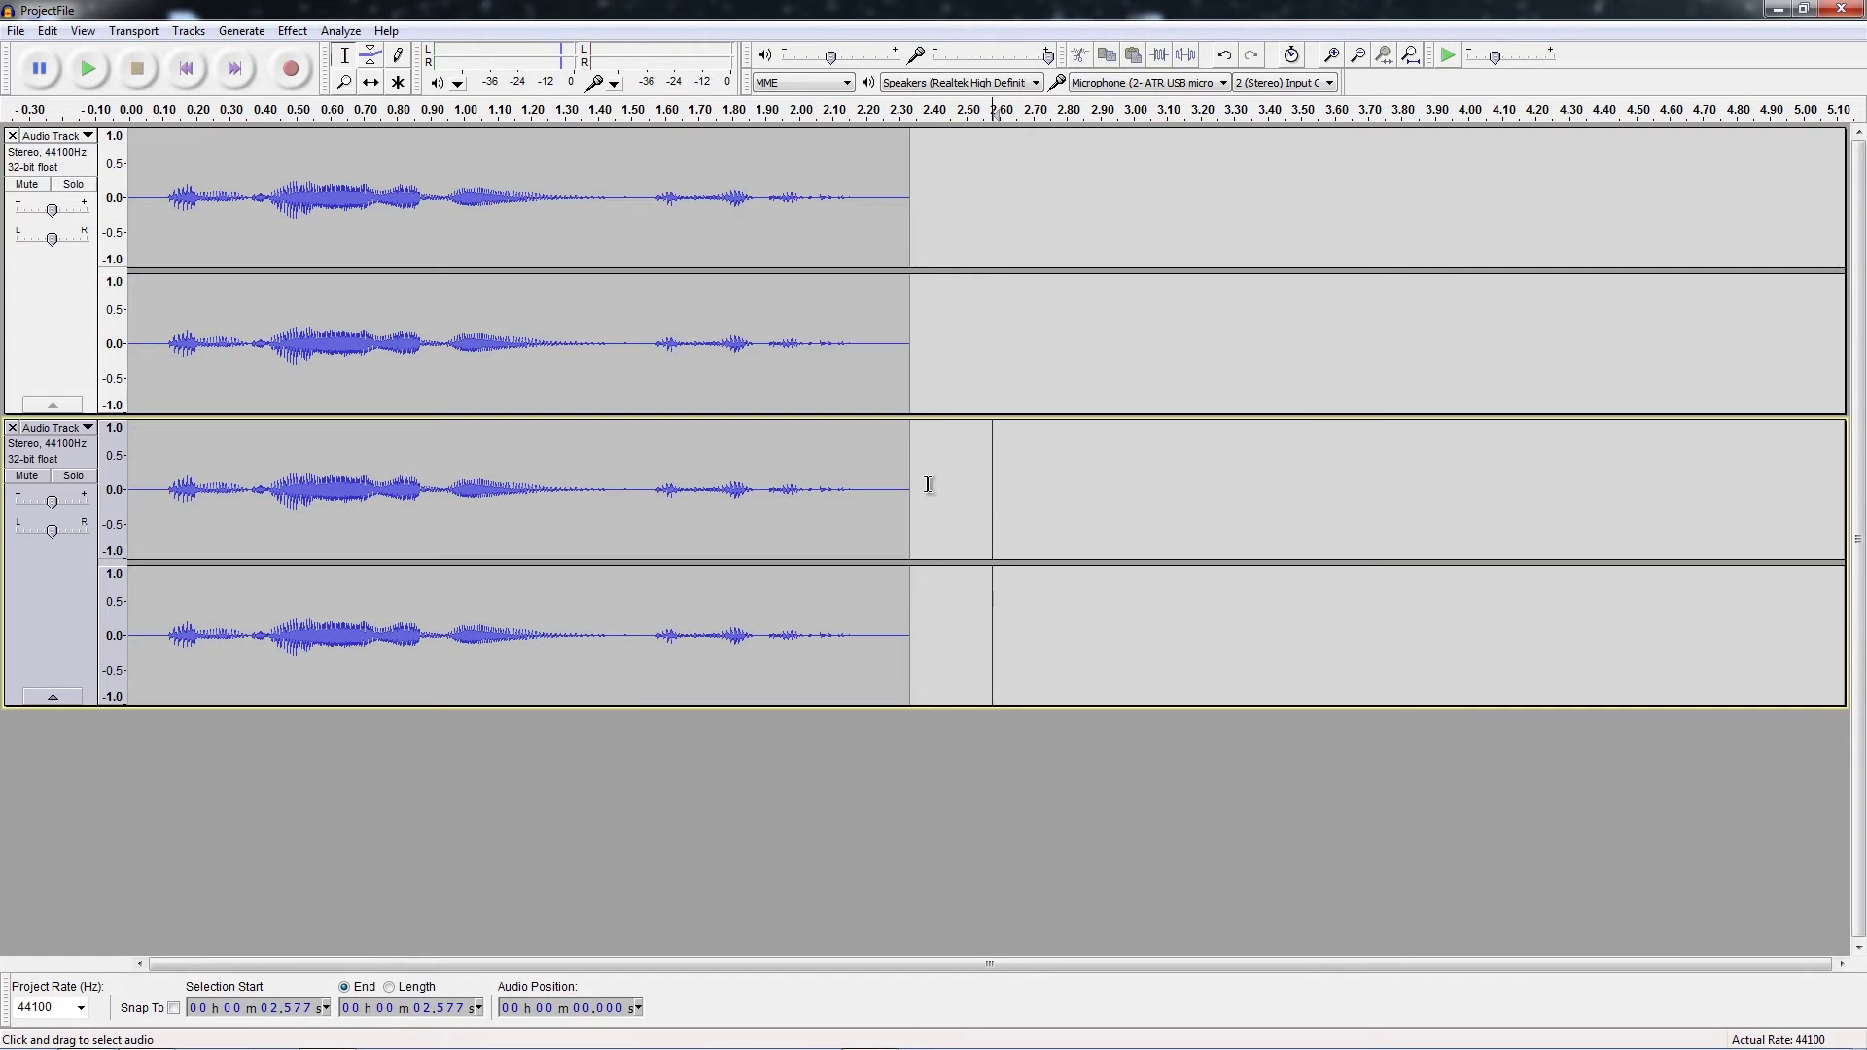
click(26, 477)
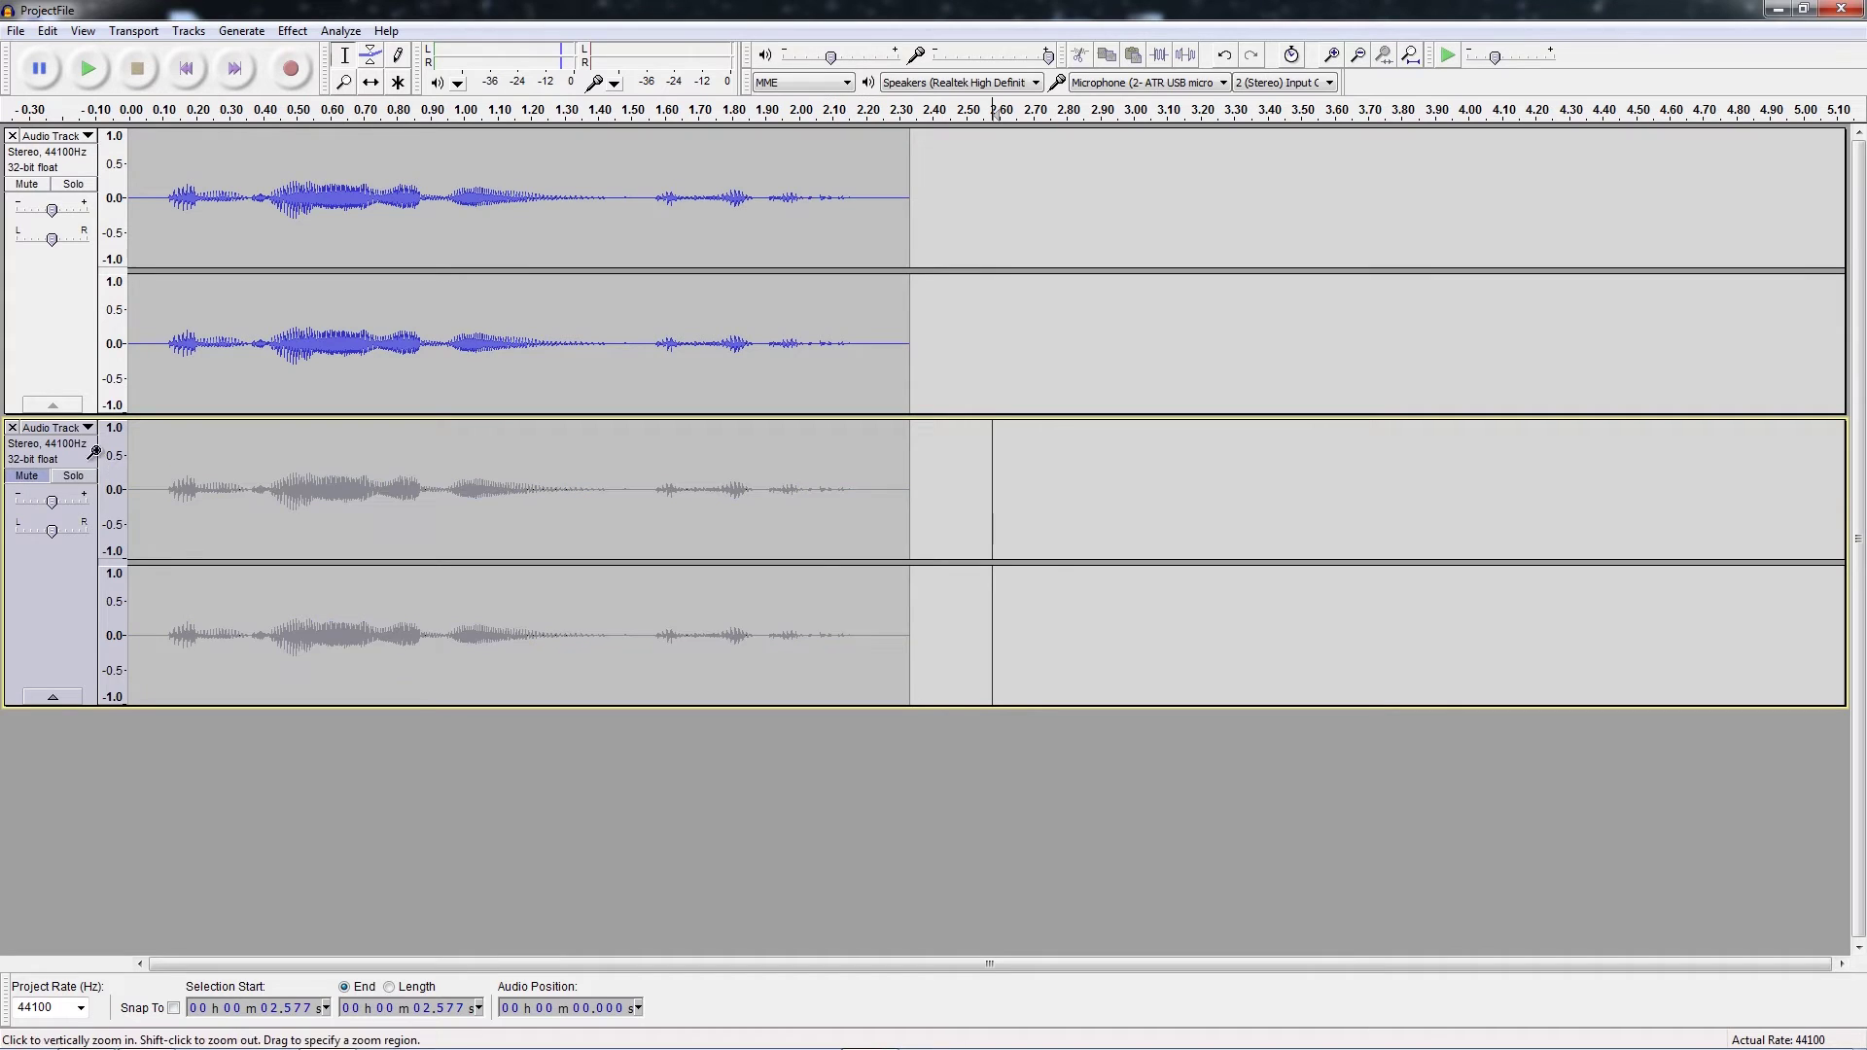
drag(966, 160, 44, 239)
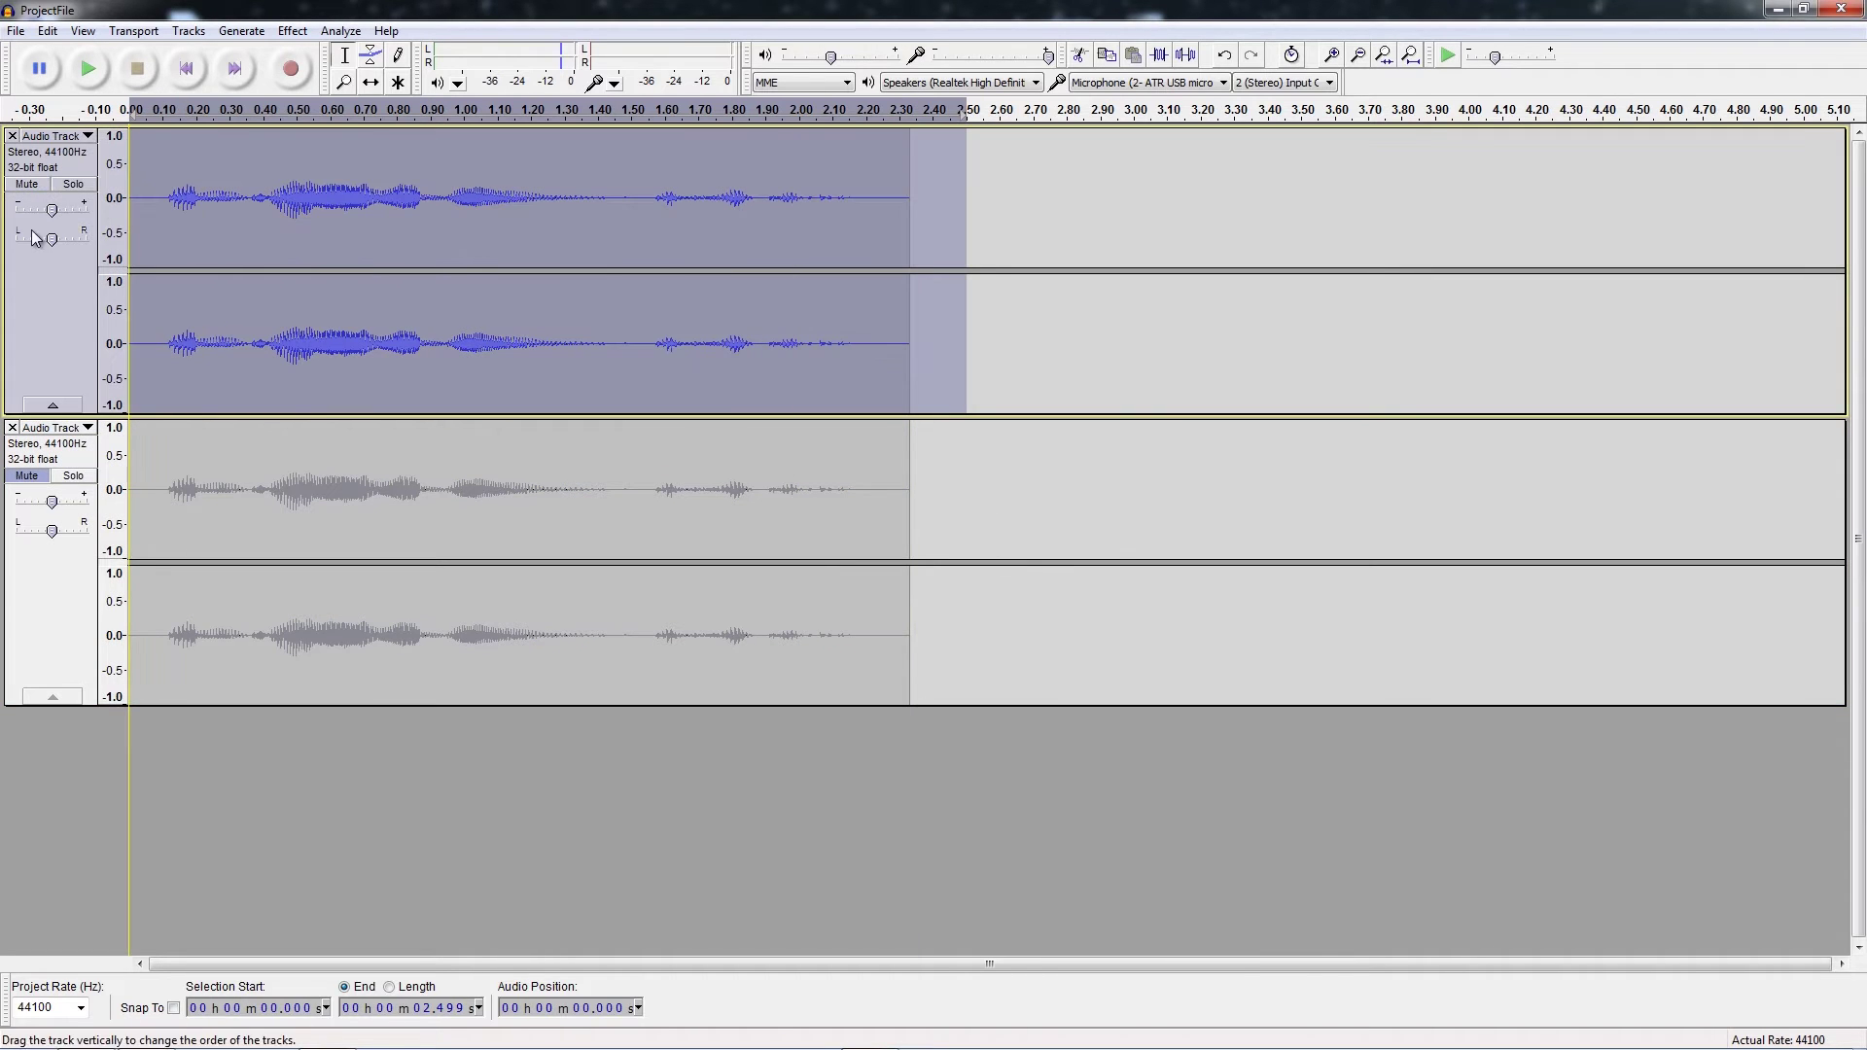
click(293, 31)
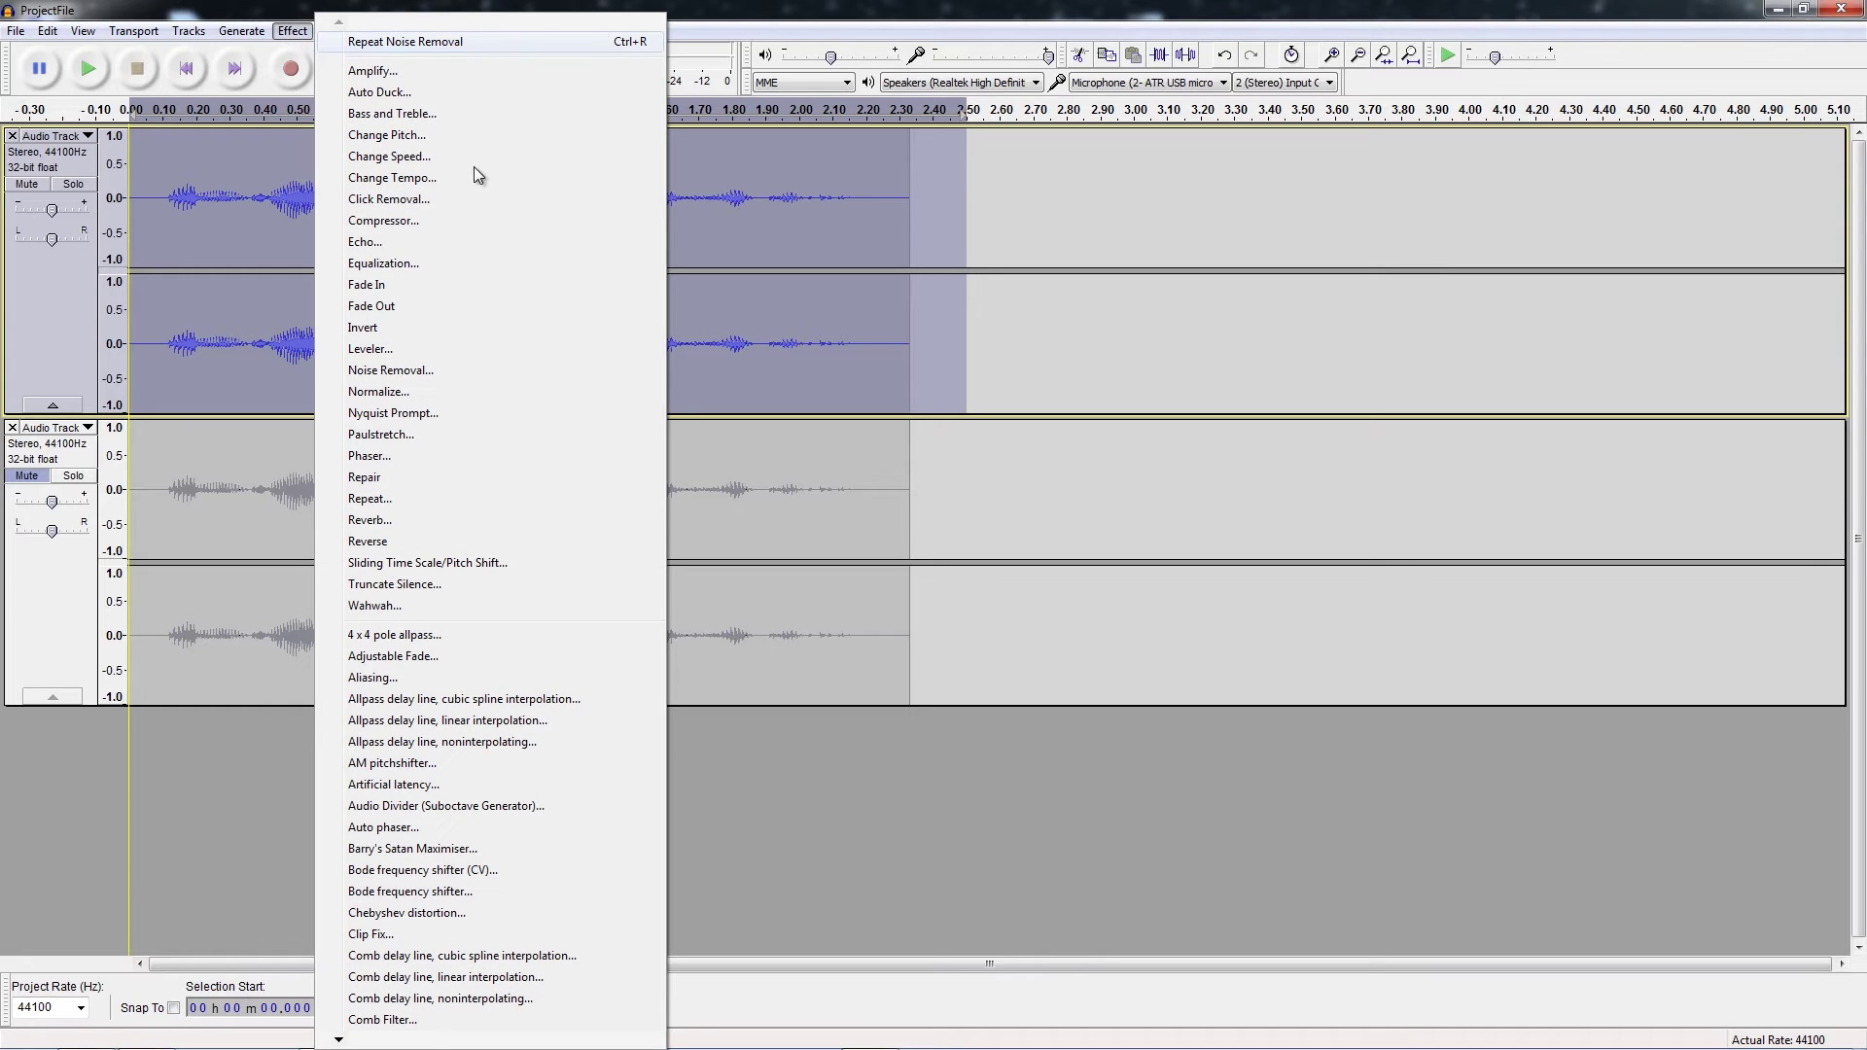
Step: Draw an Equalization curve cutting below about 60 Hz to -12 dB and boosting above to +12 dB
click(423, 265)
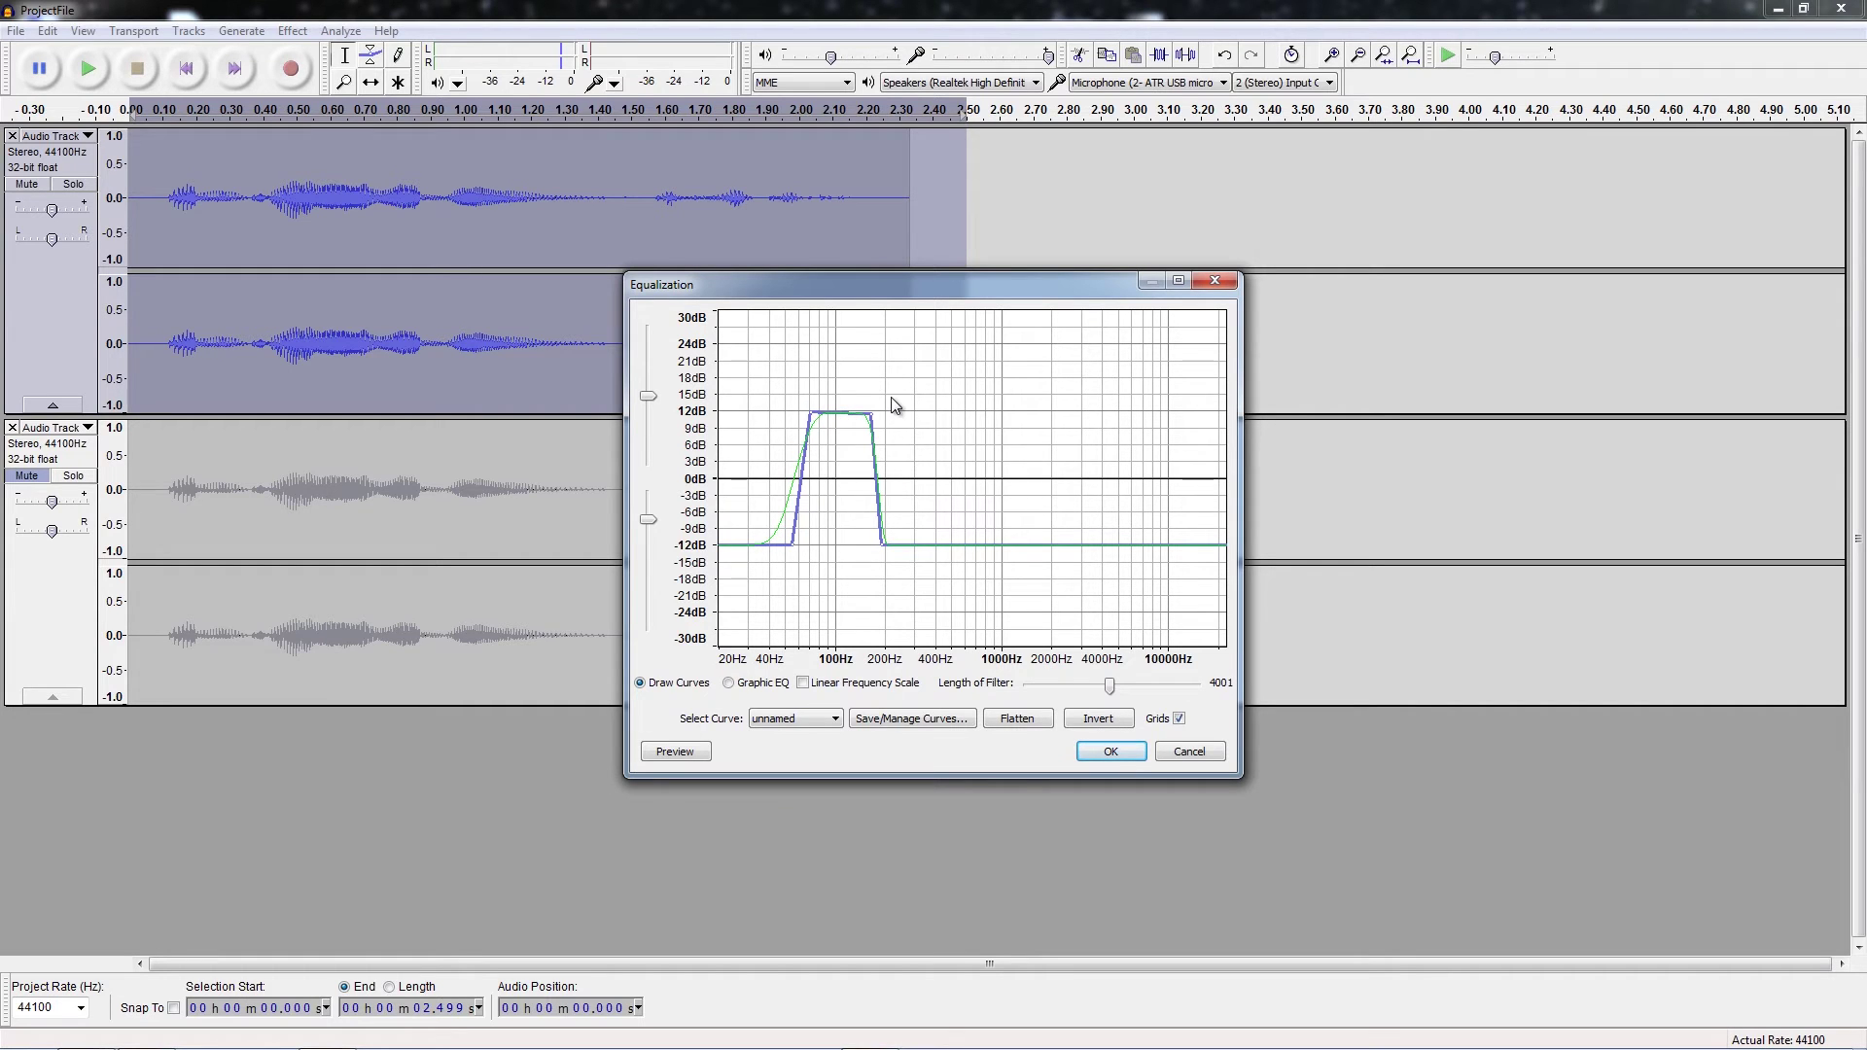
click(676, 752)
drag(883, 546, 916, 411)
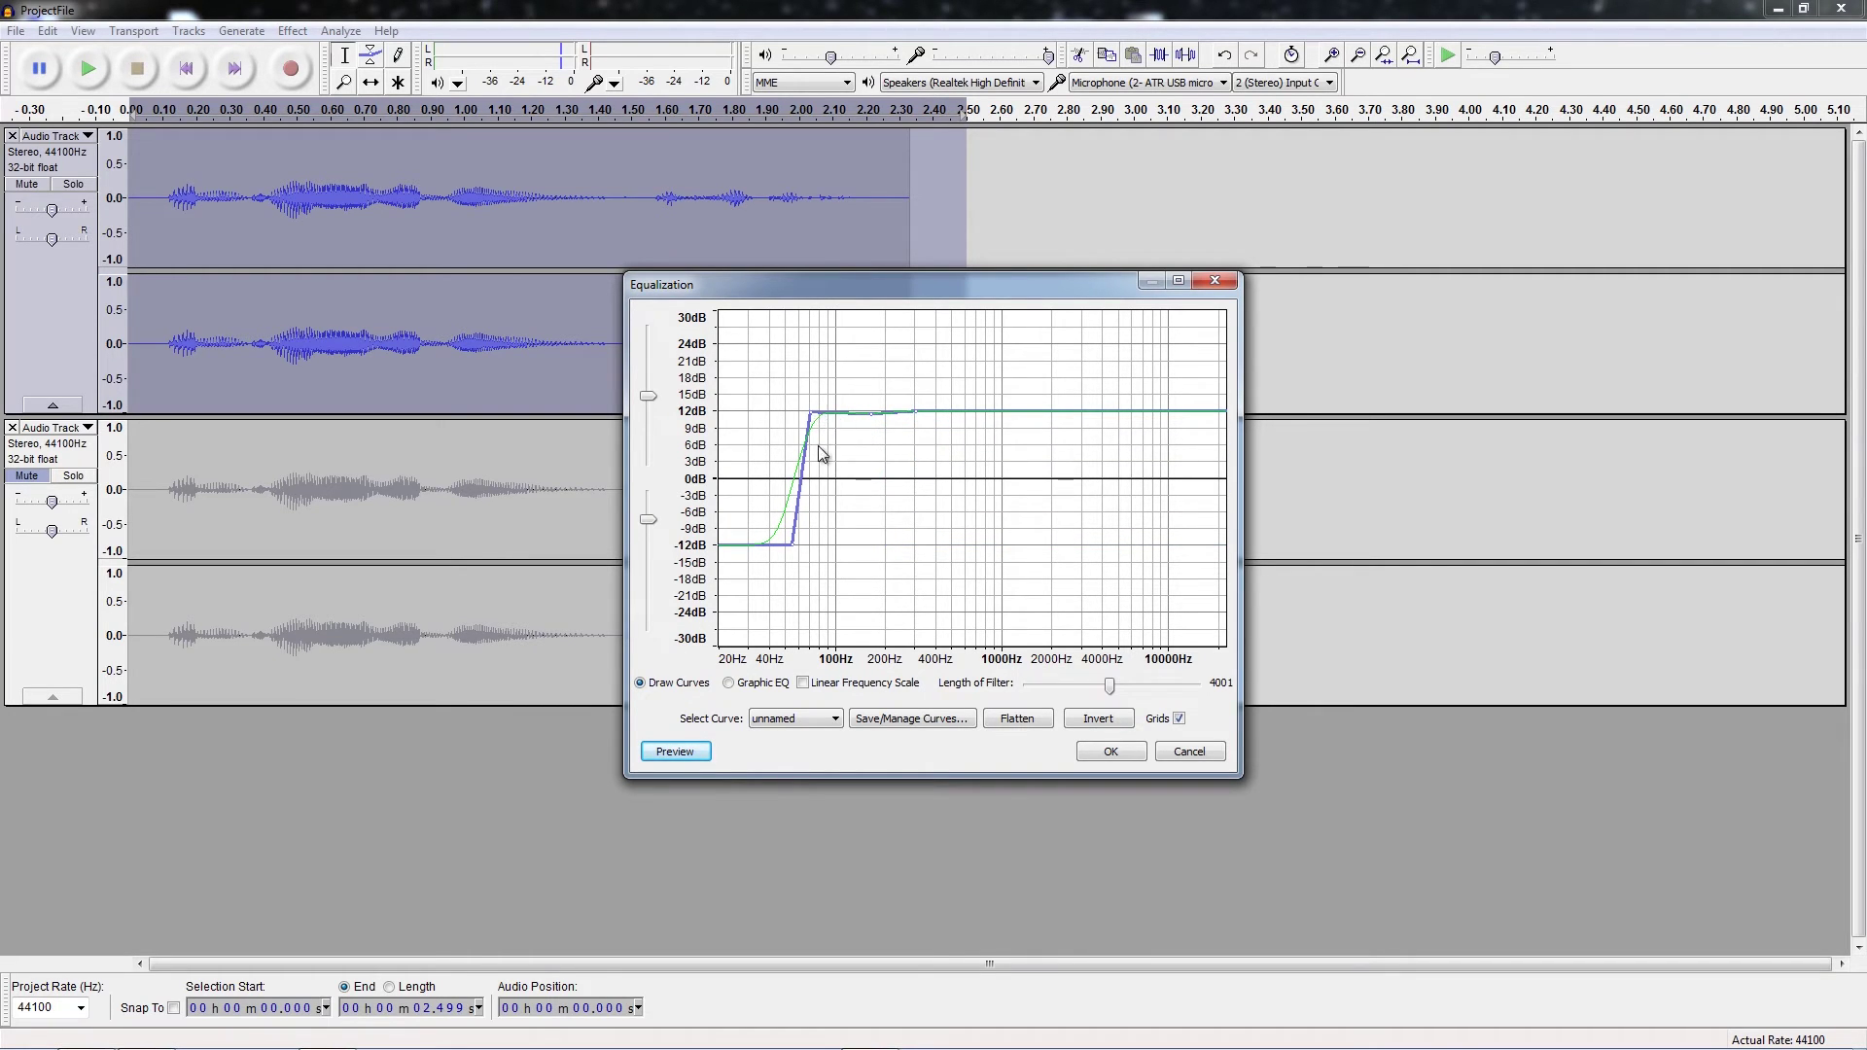
Step: Cut frequencies above about 200 Hz to -12 dB and apply the 60–200 Hz boost to the top track
click(686, 753)
drag(918, 412, 886, 553)
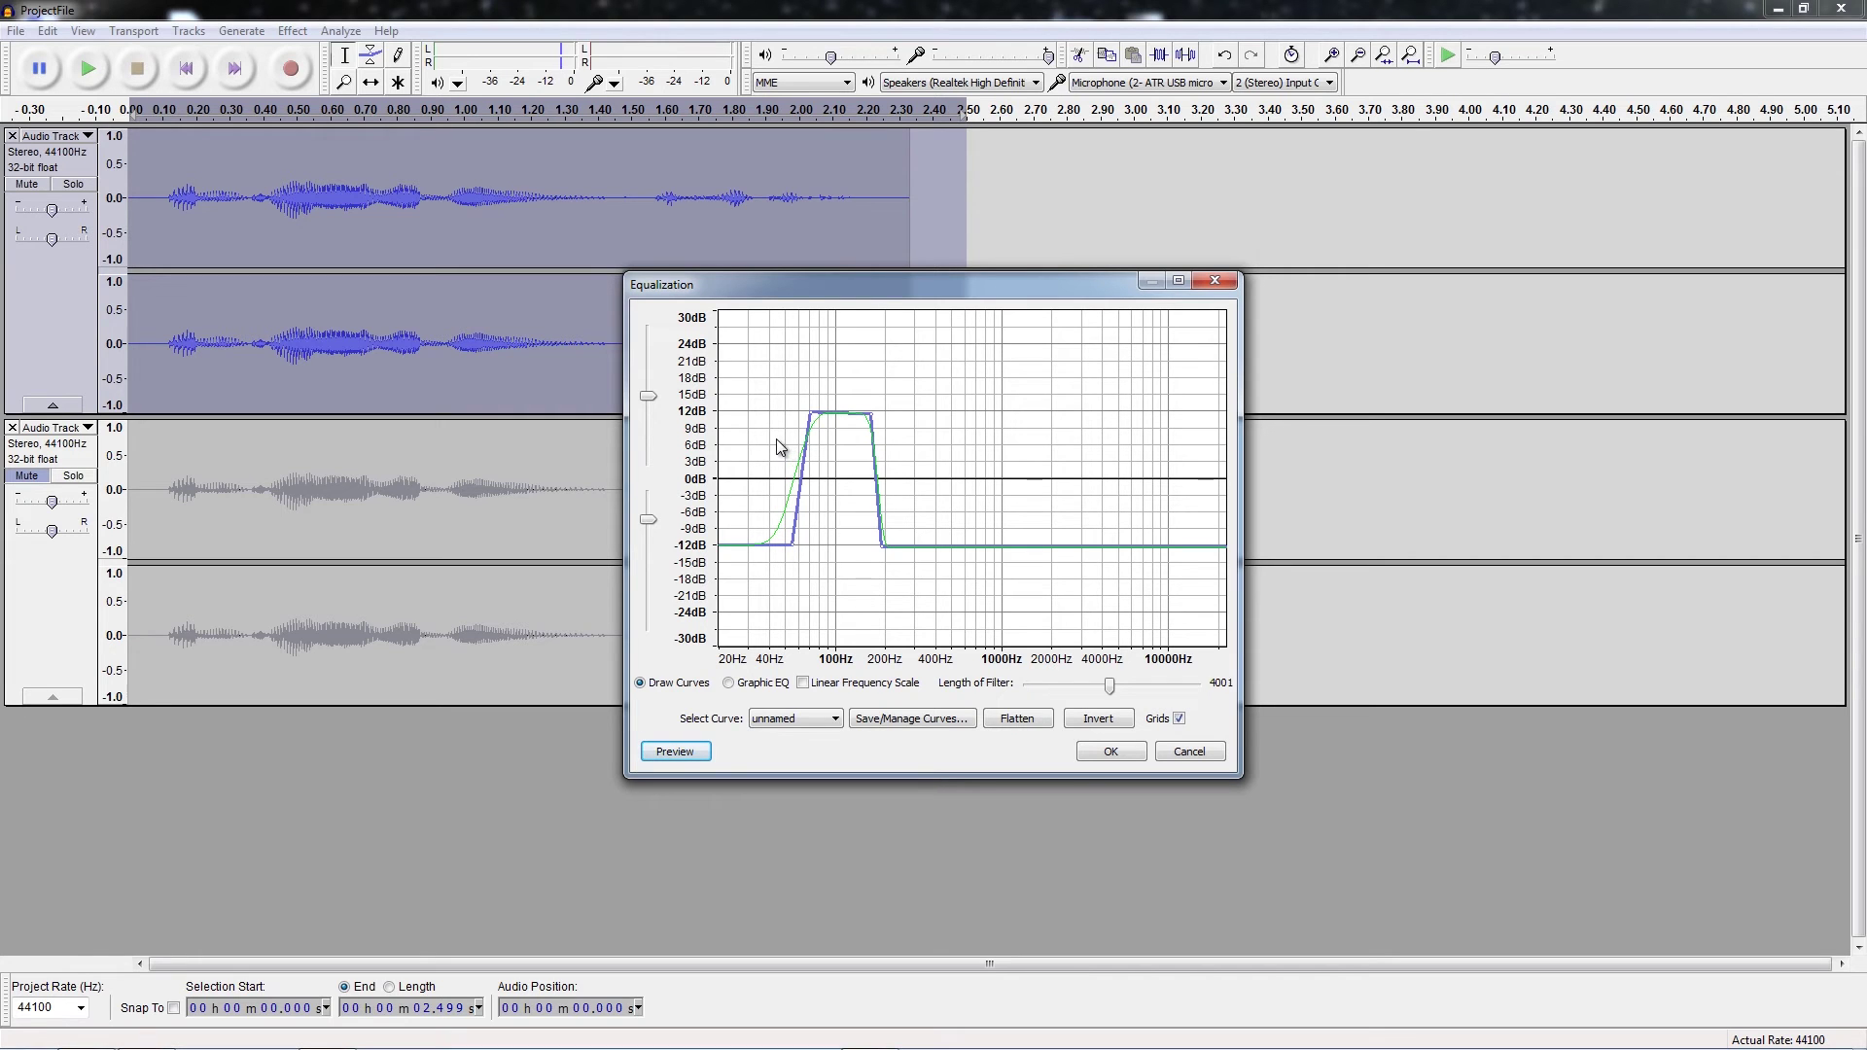
click(1109, 753)
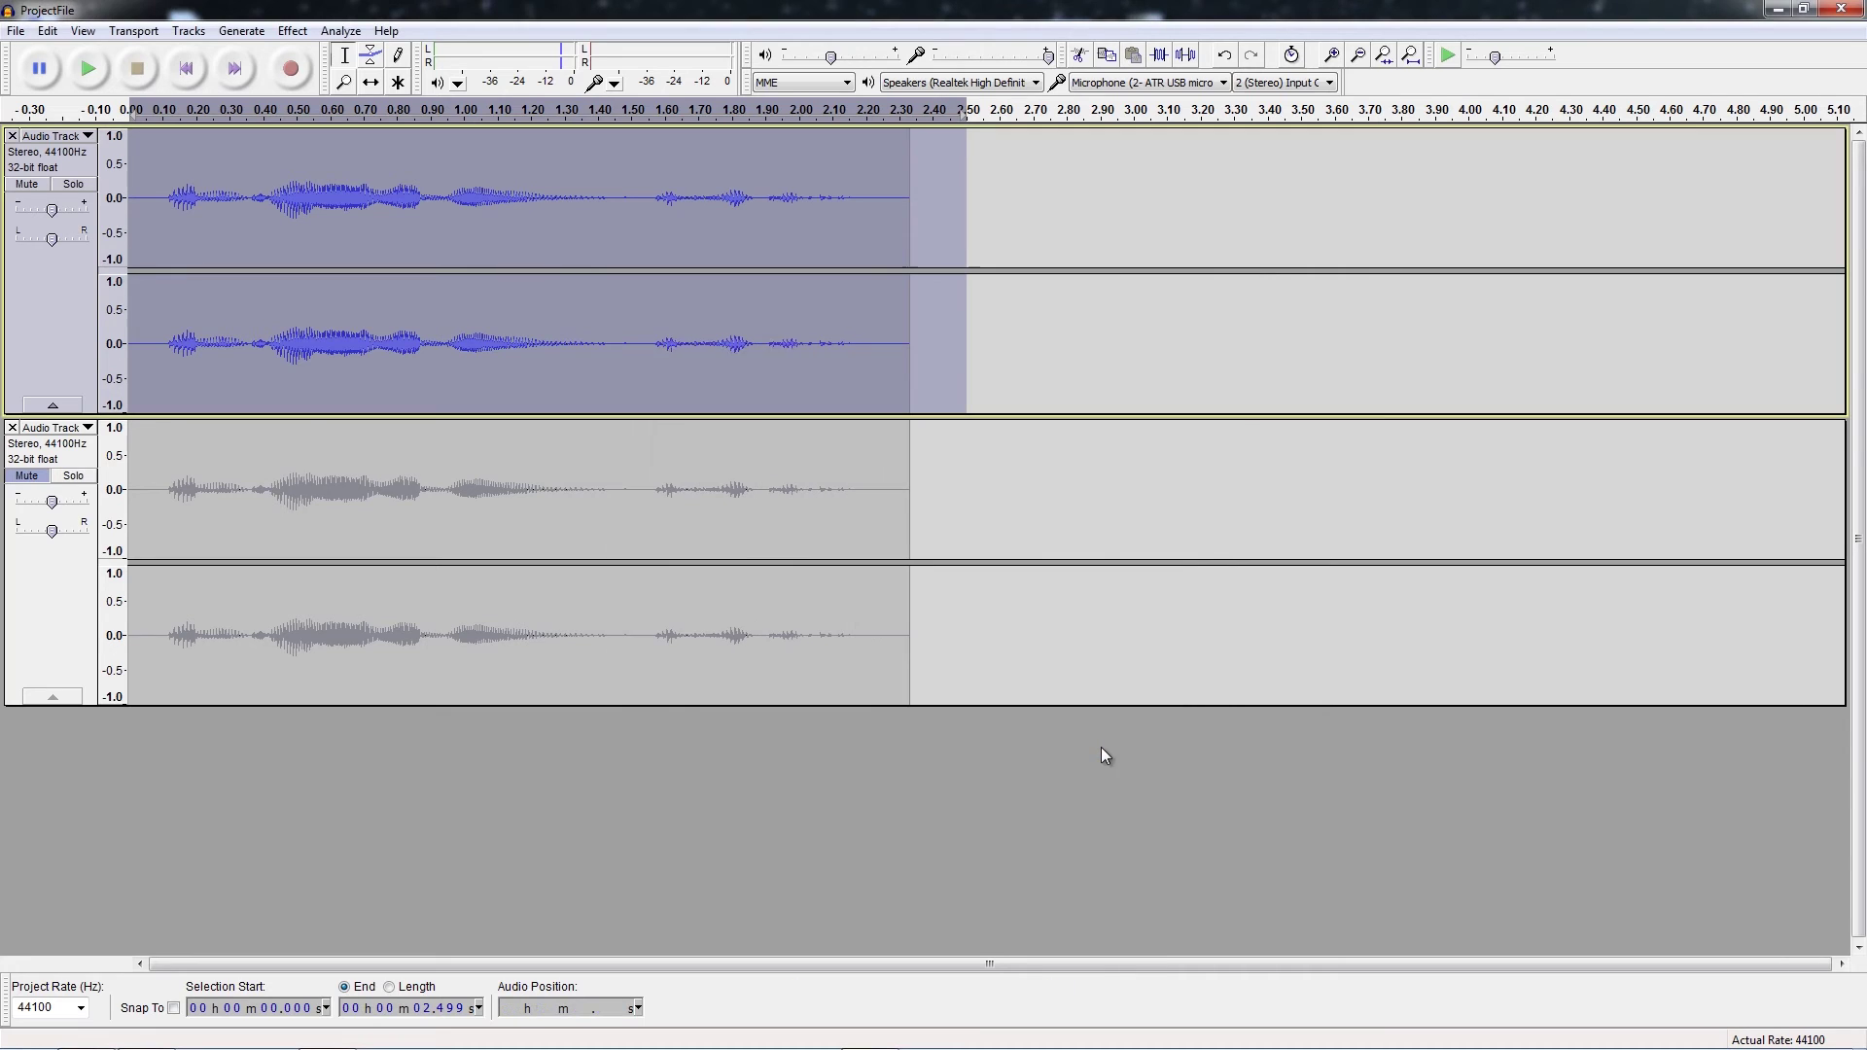
Step: Lower the top track's pitch with Change Pitch set to -10 percent
click(292, 32)
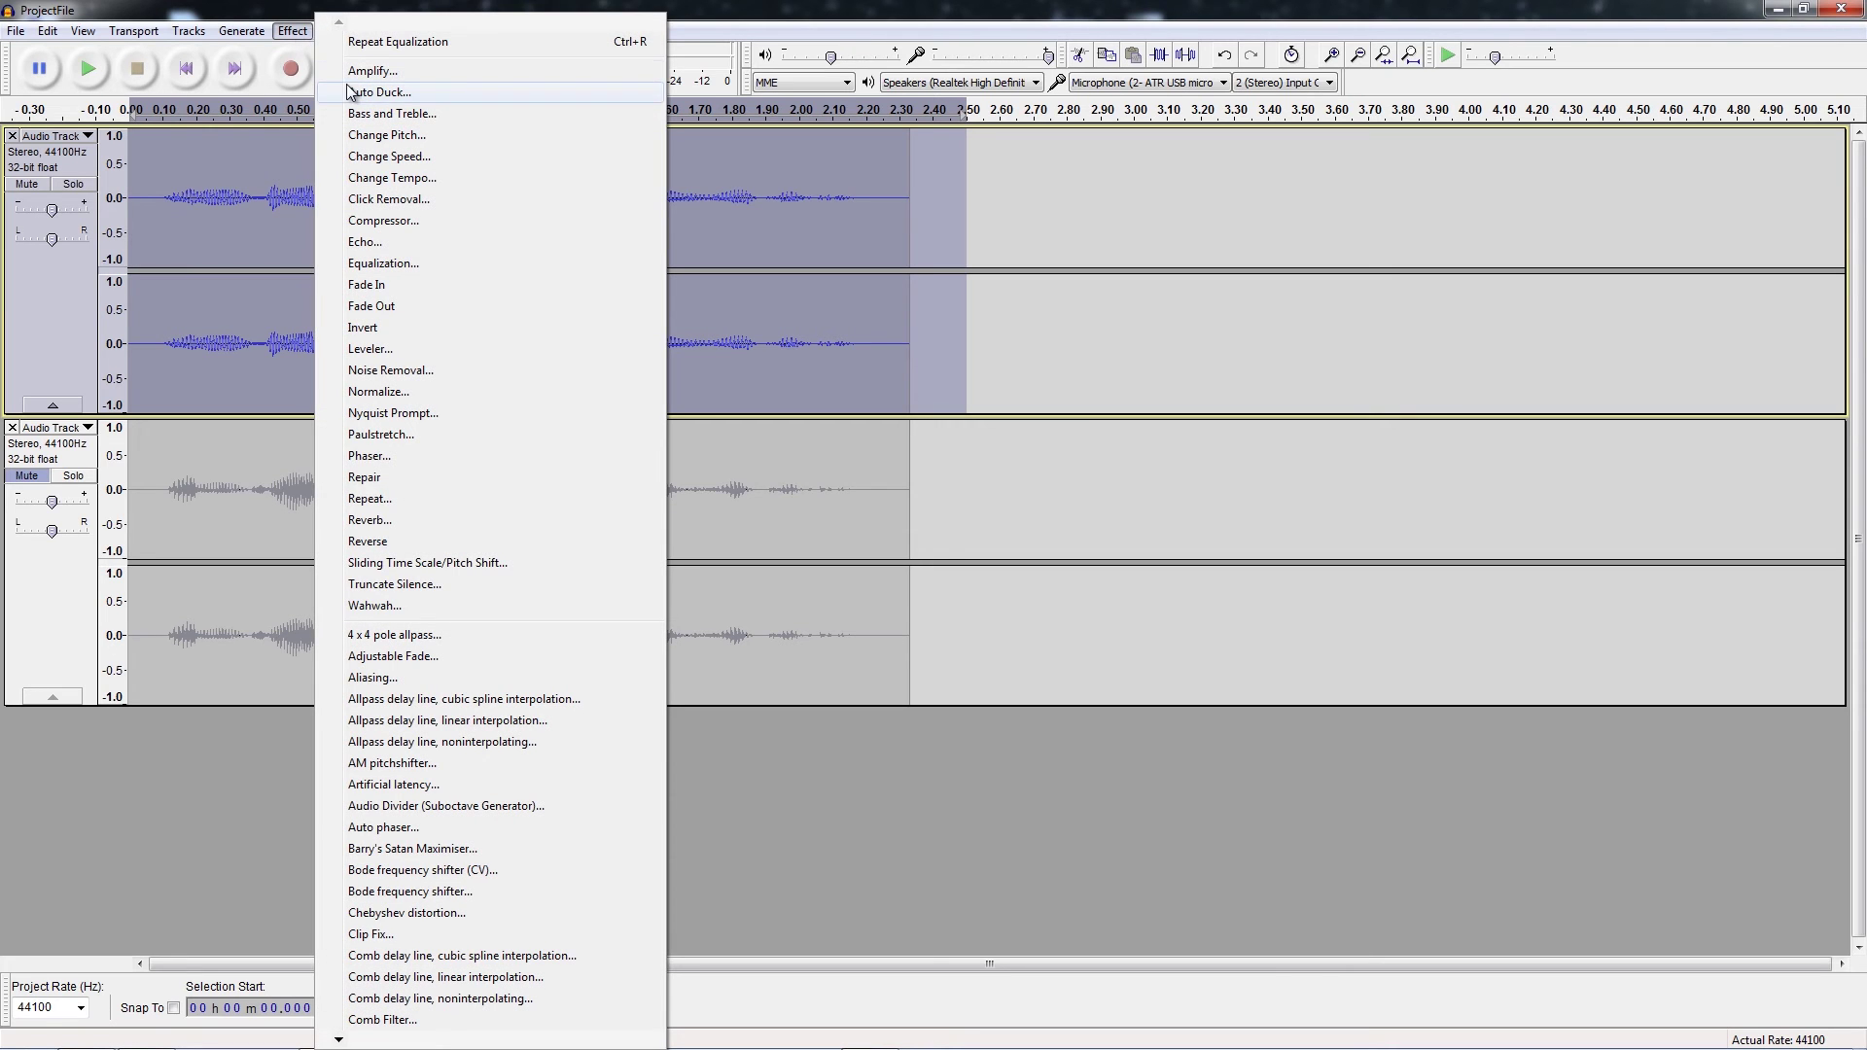
click(387, 135)
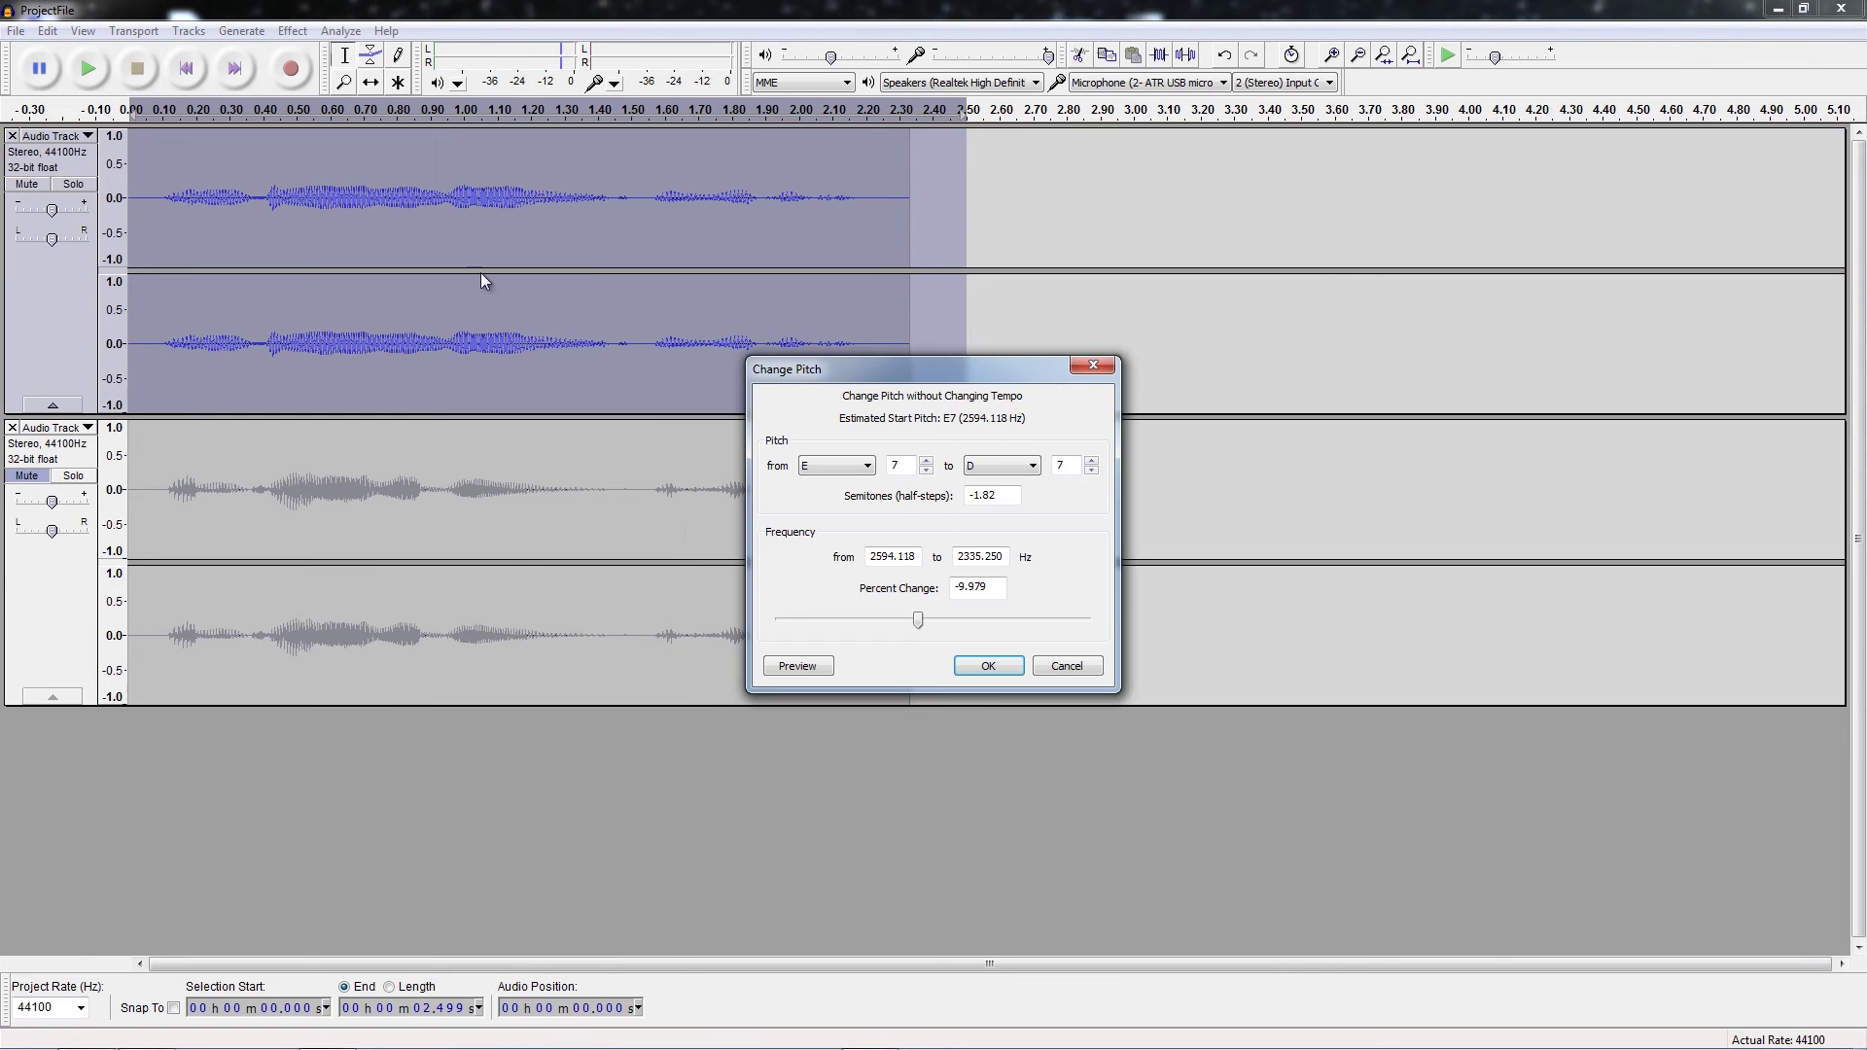
drag(987, 587, 968, 587)
key(ctrl+a)
text(-10)
click(970, 665)
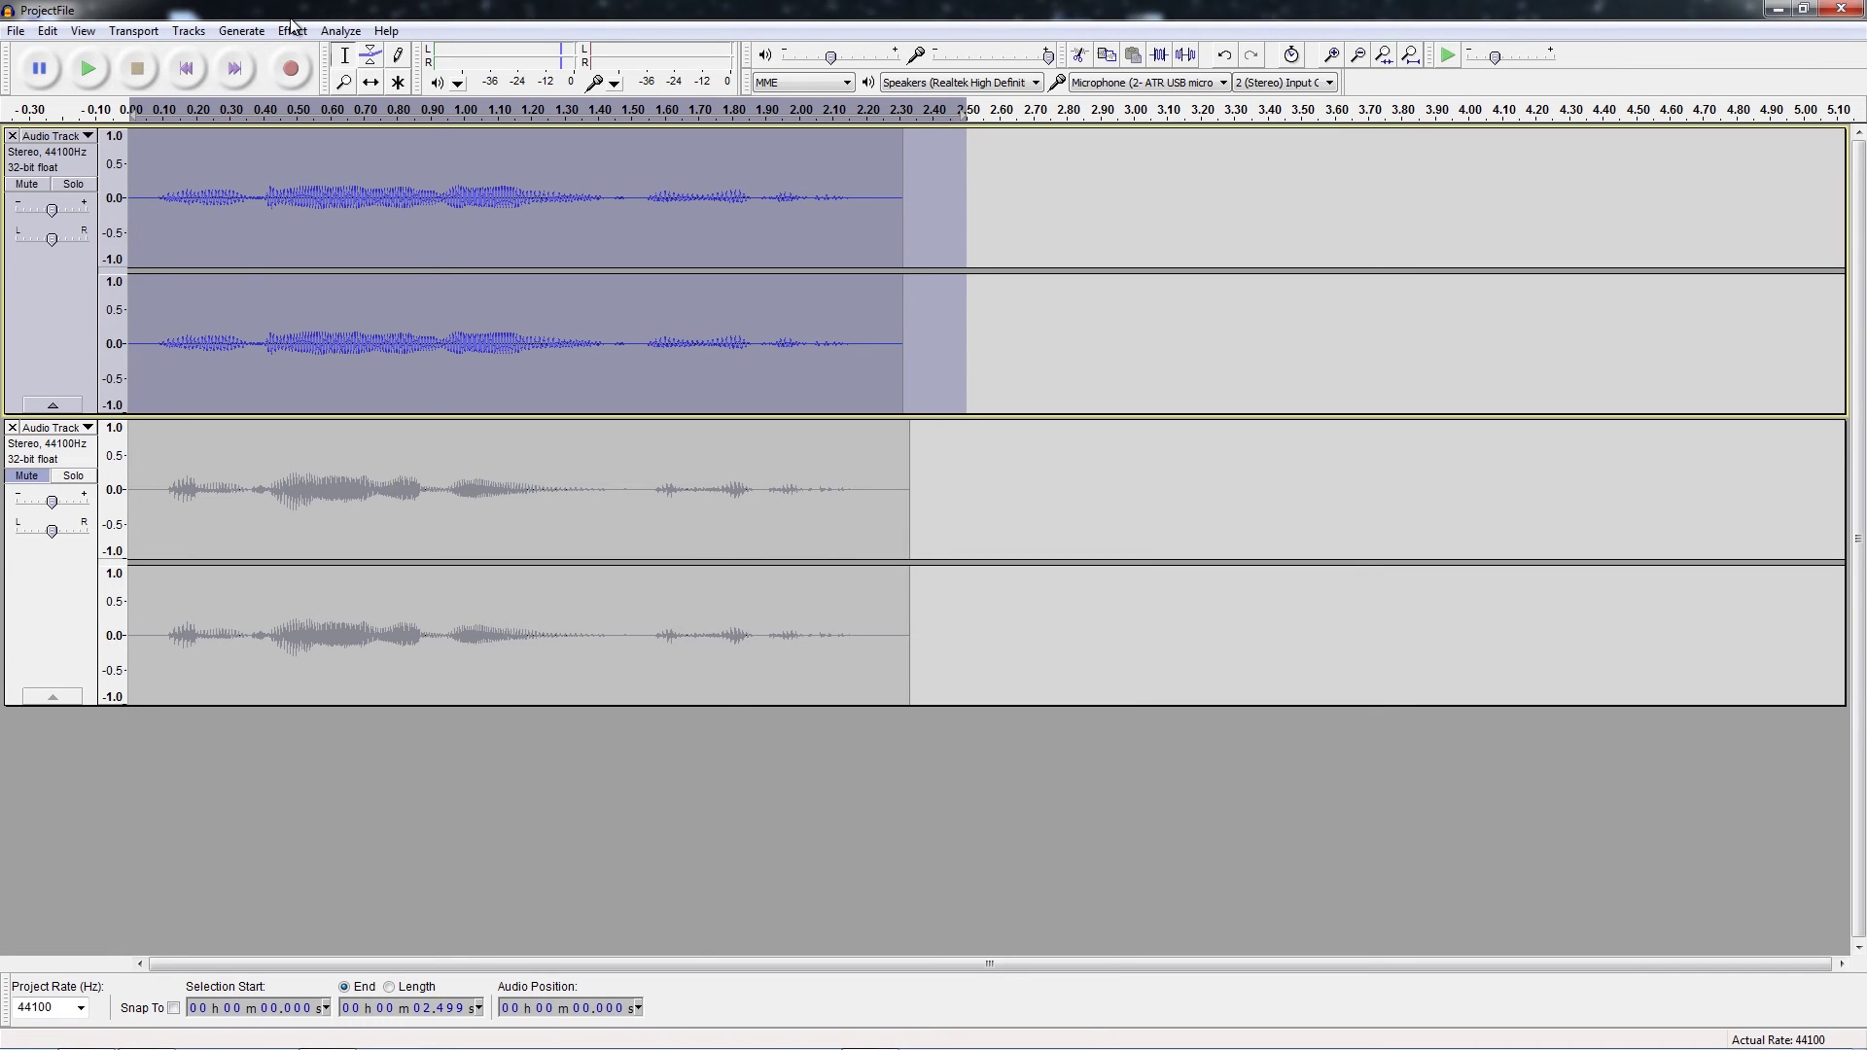
Step: Apply Echo to the top track with 0.05 s delay and 0.4 decay factor
click(289, 32)
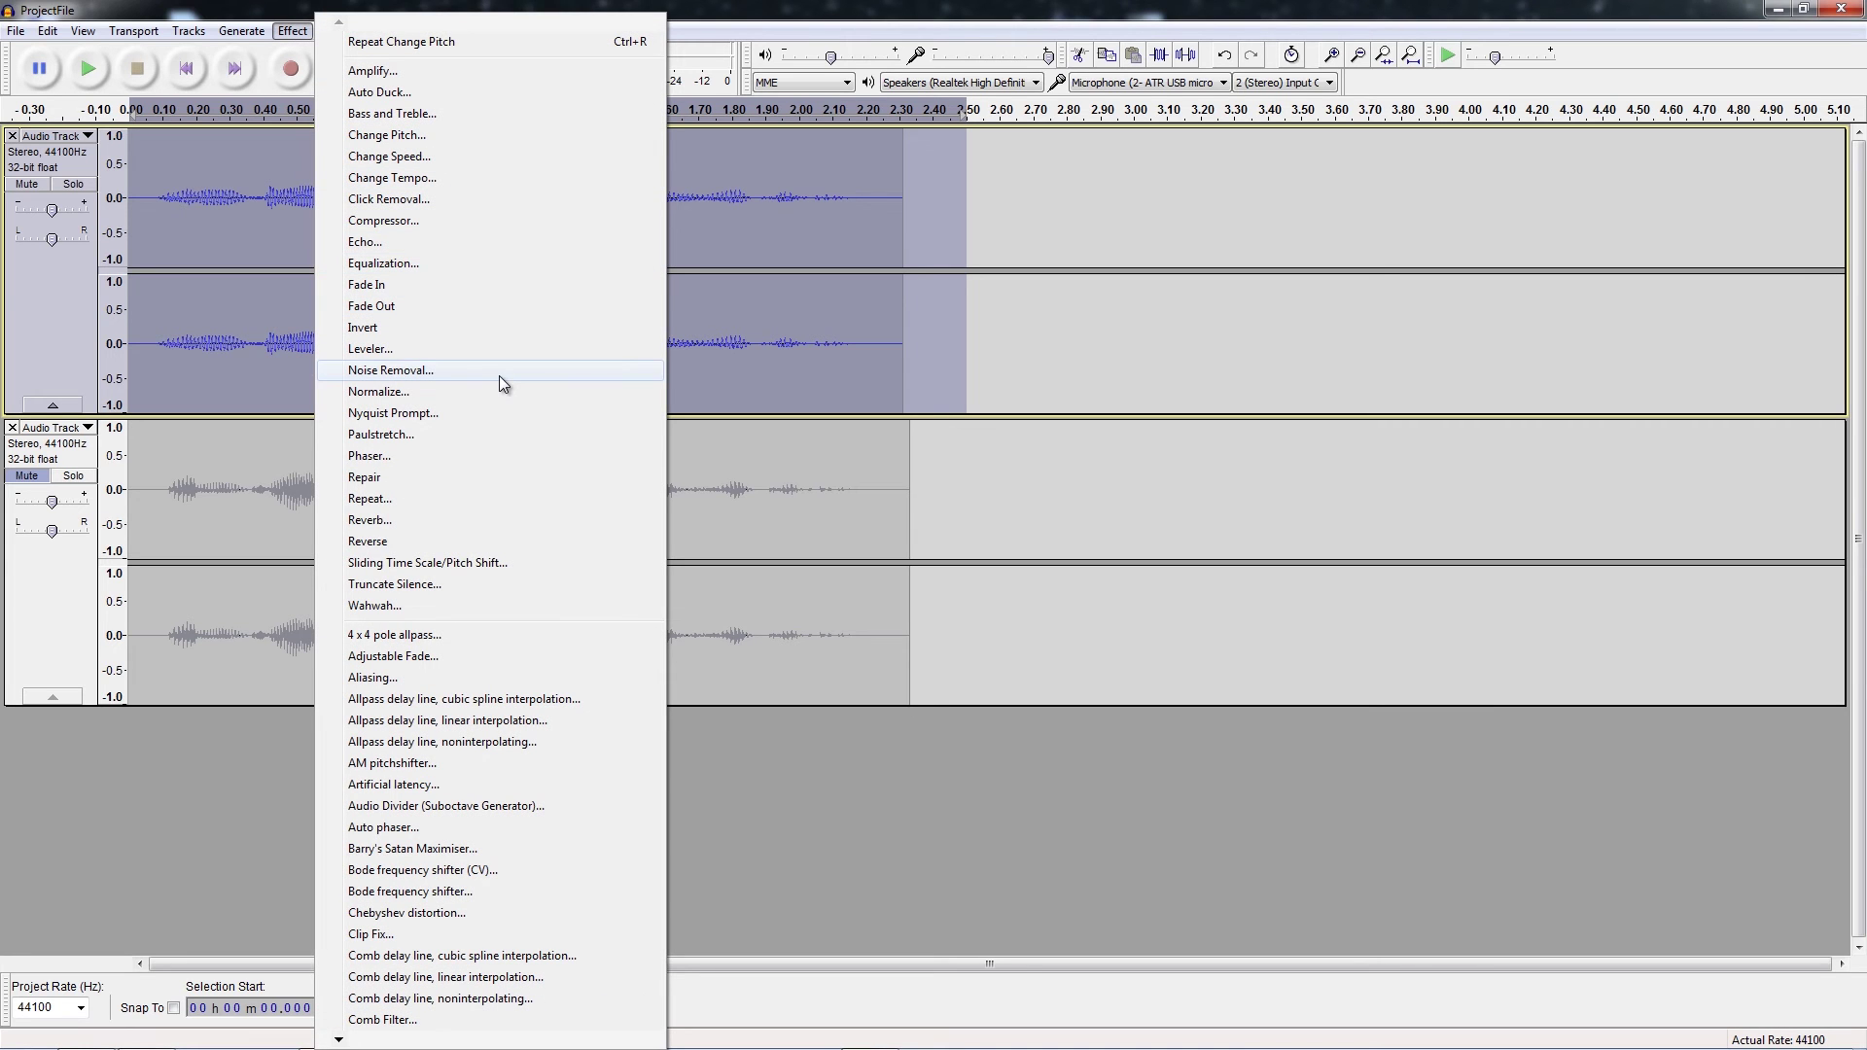
click(425, 245)
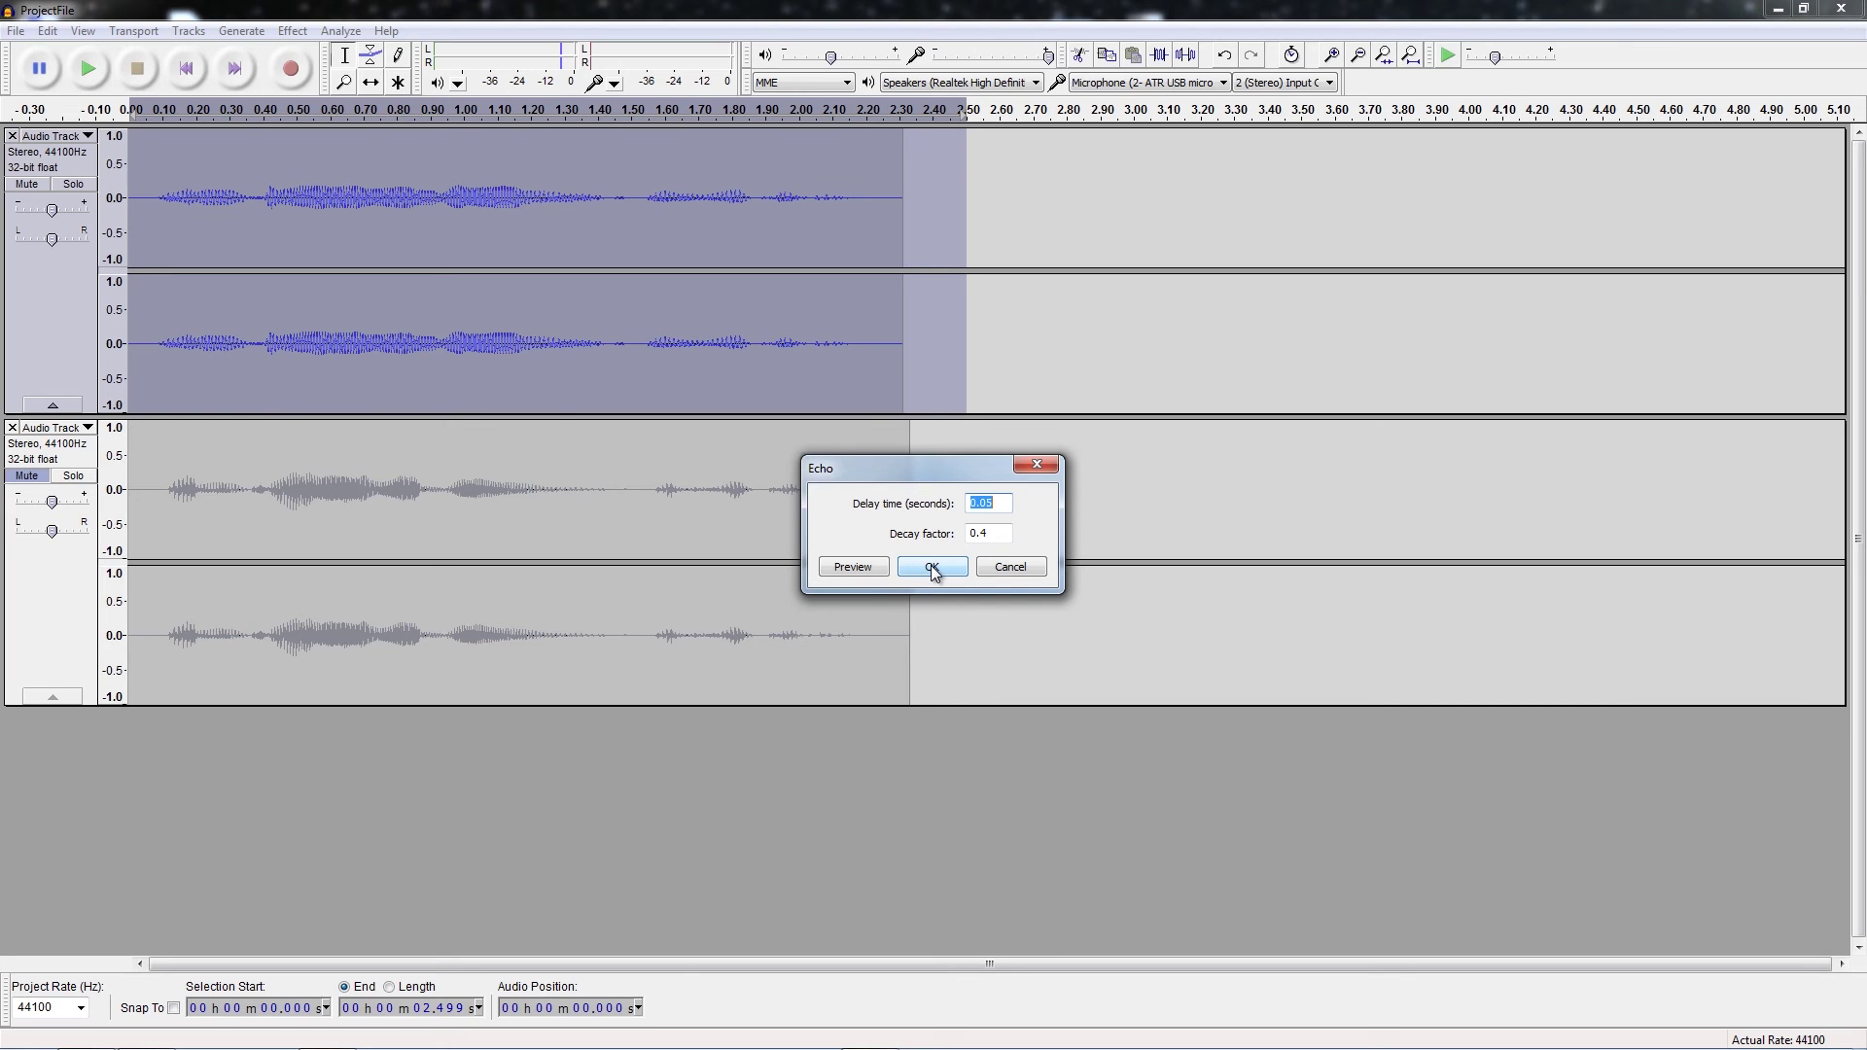
click(933, 569)
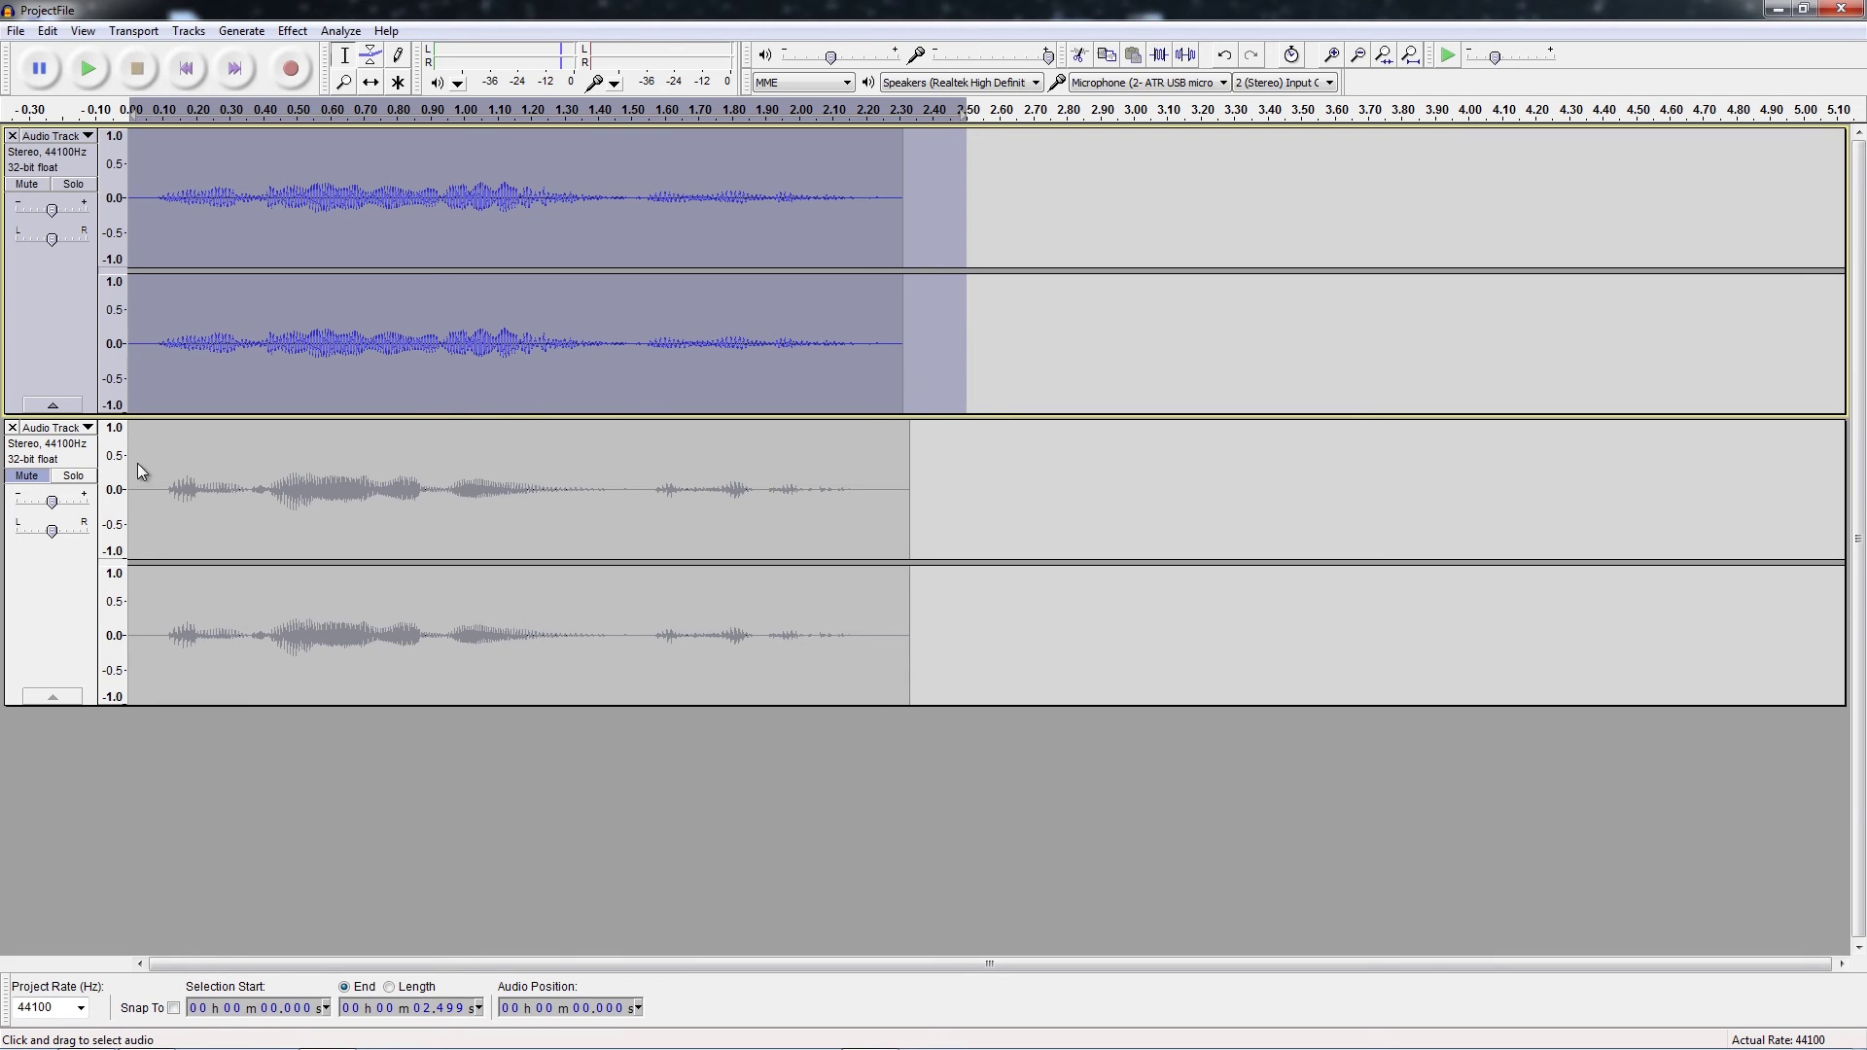
Step: Unmute the lower duplicate track and turn its gain down to about -6 dB
click(25, 478)
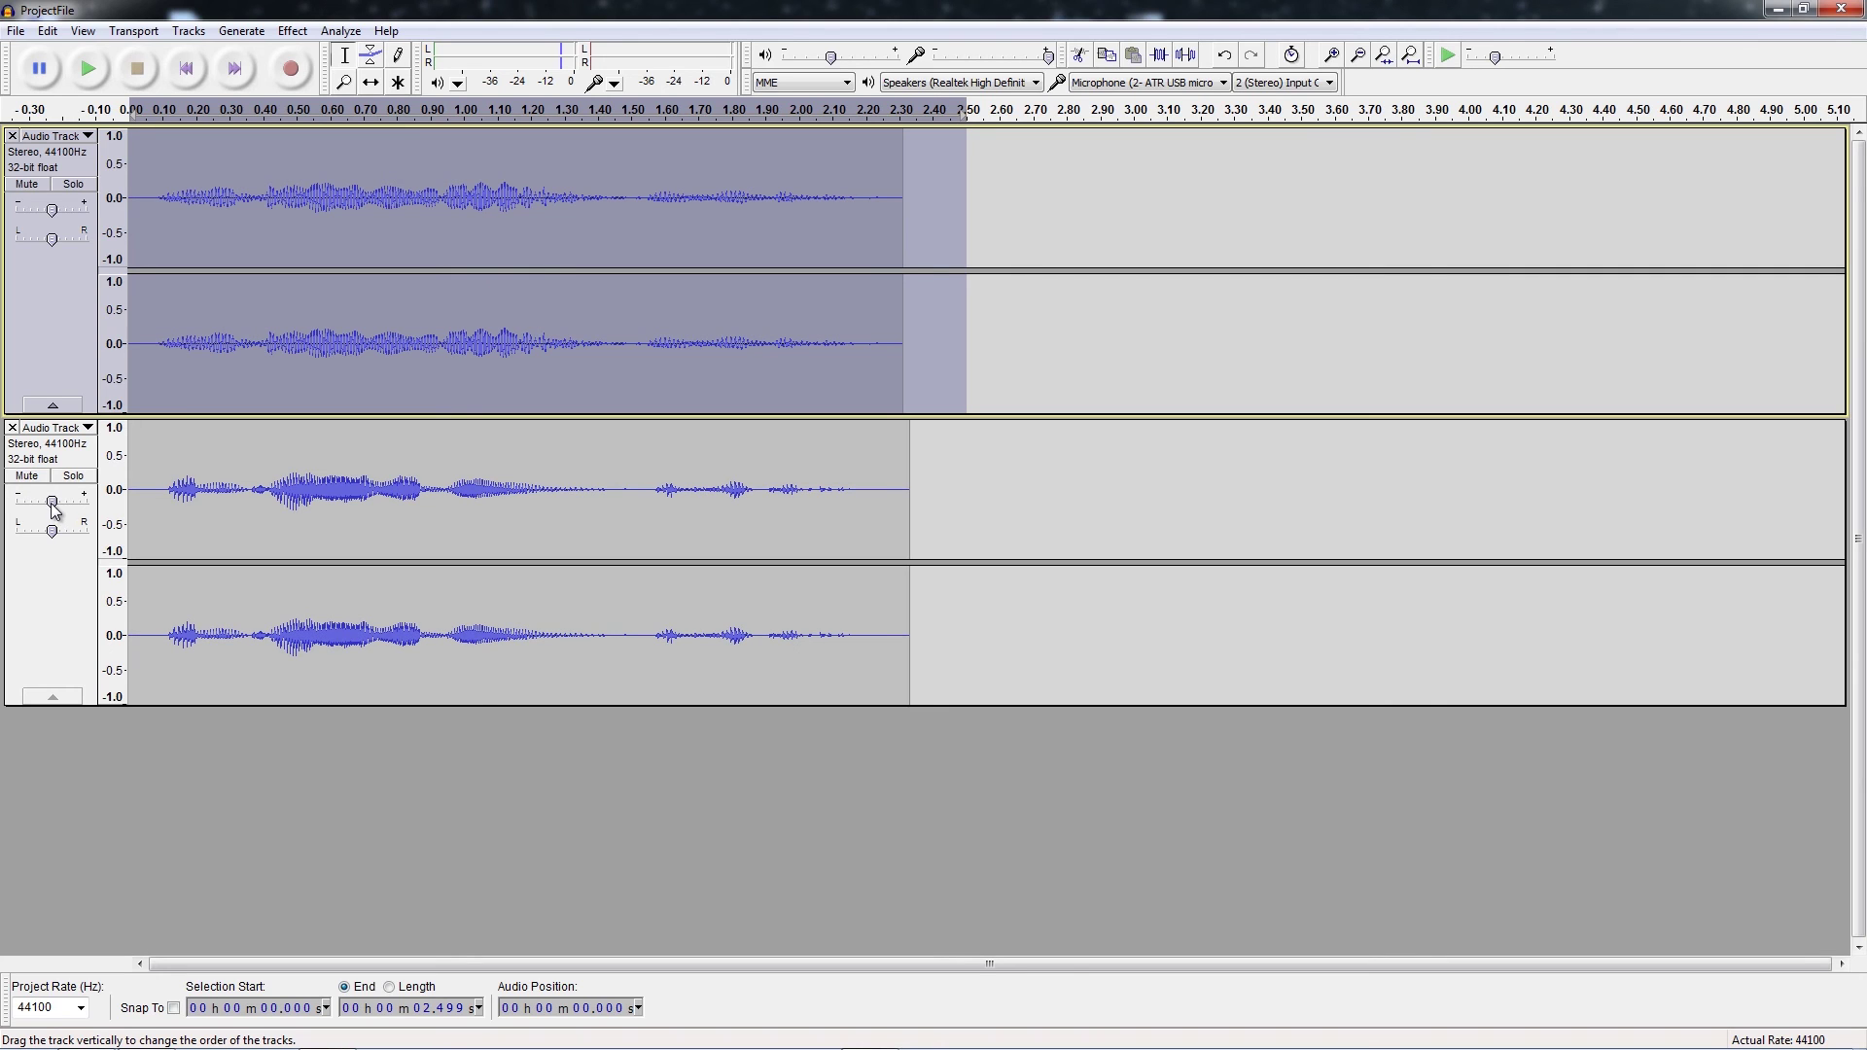
mouse_move(54, 509)
drag(54, 508, 39, 511)
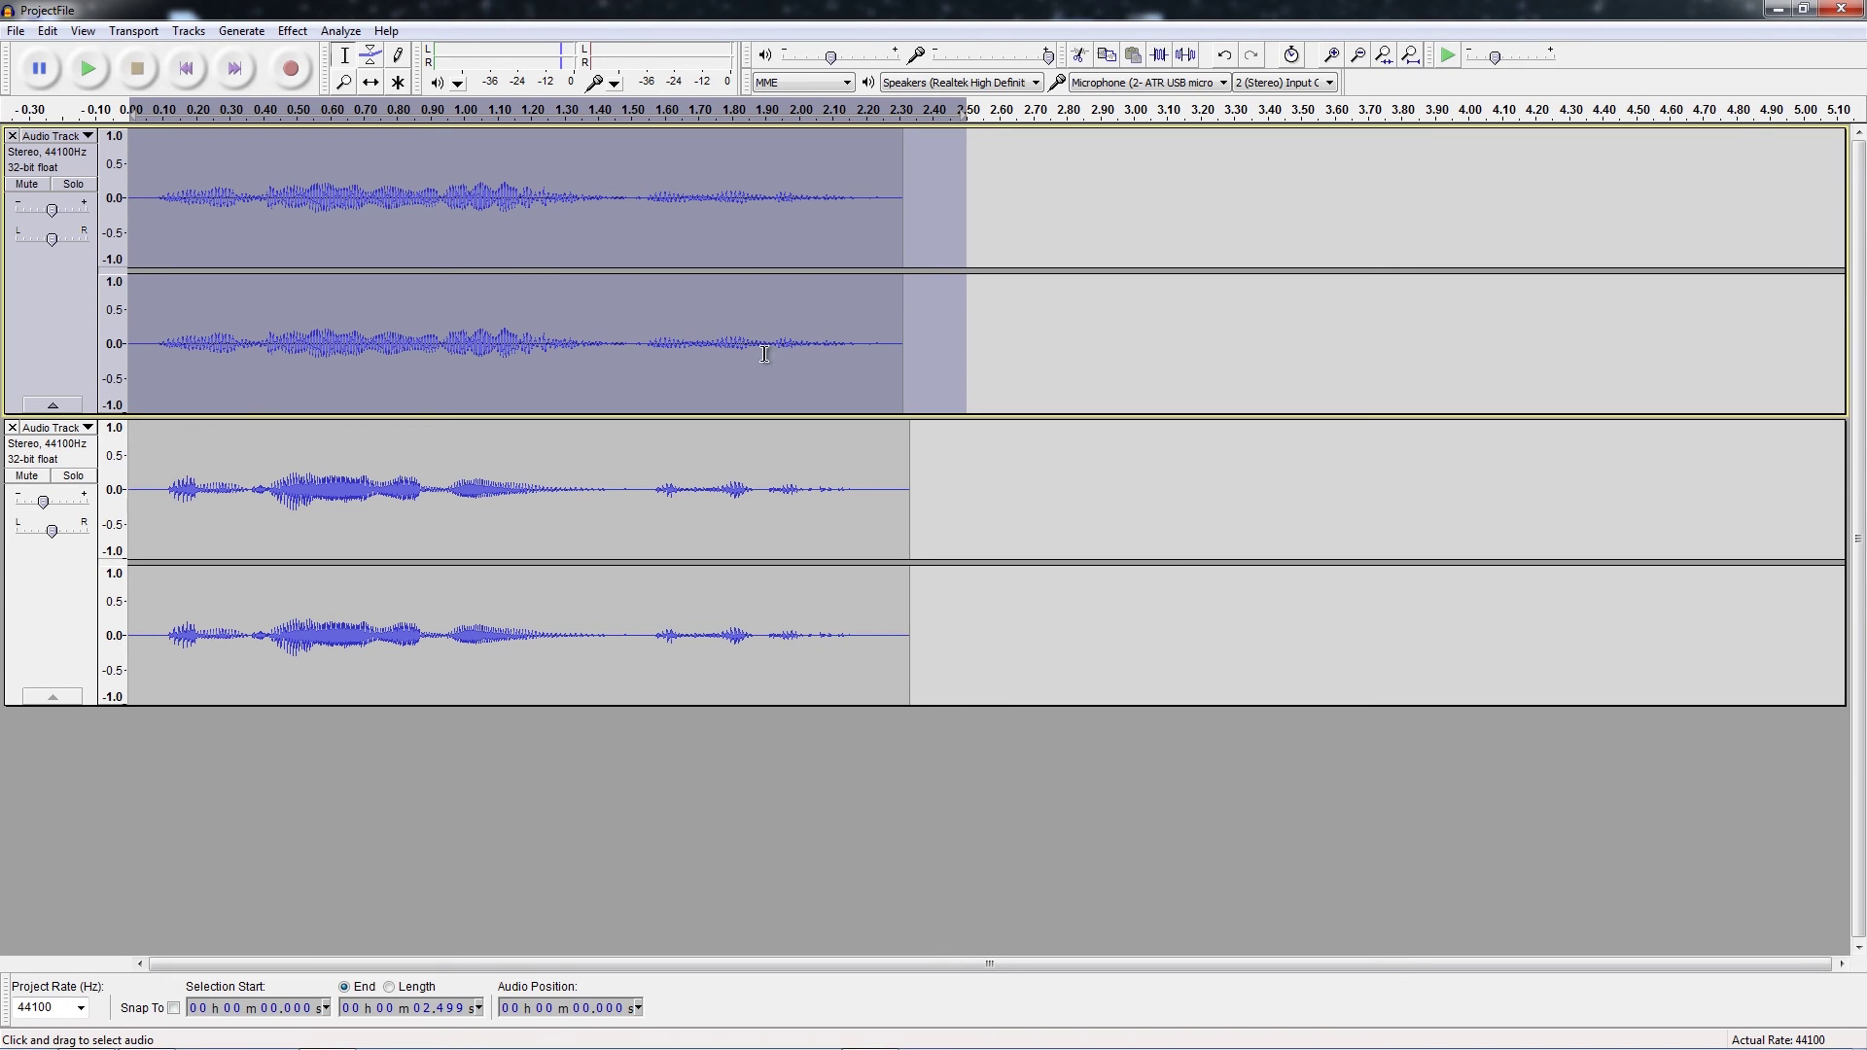
click(1037, 674)
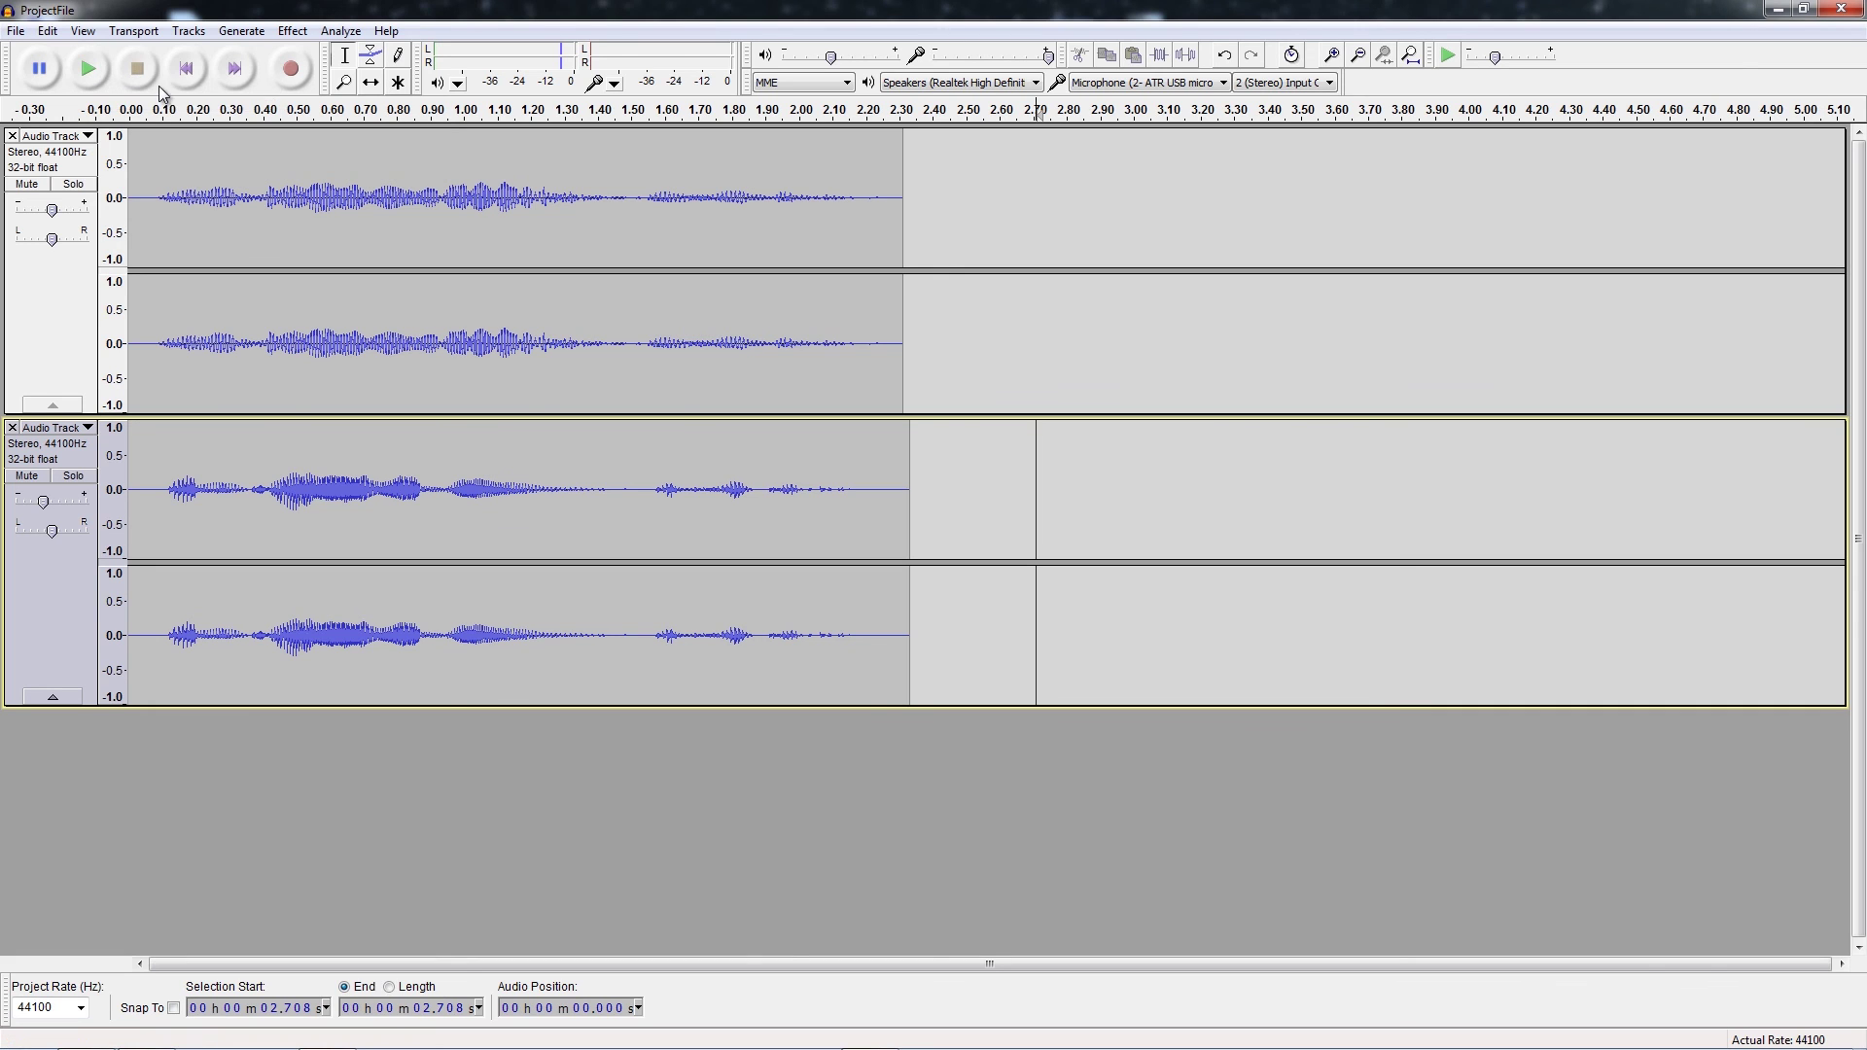
click(186, 68)
click(87, 70)
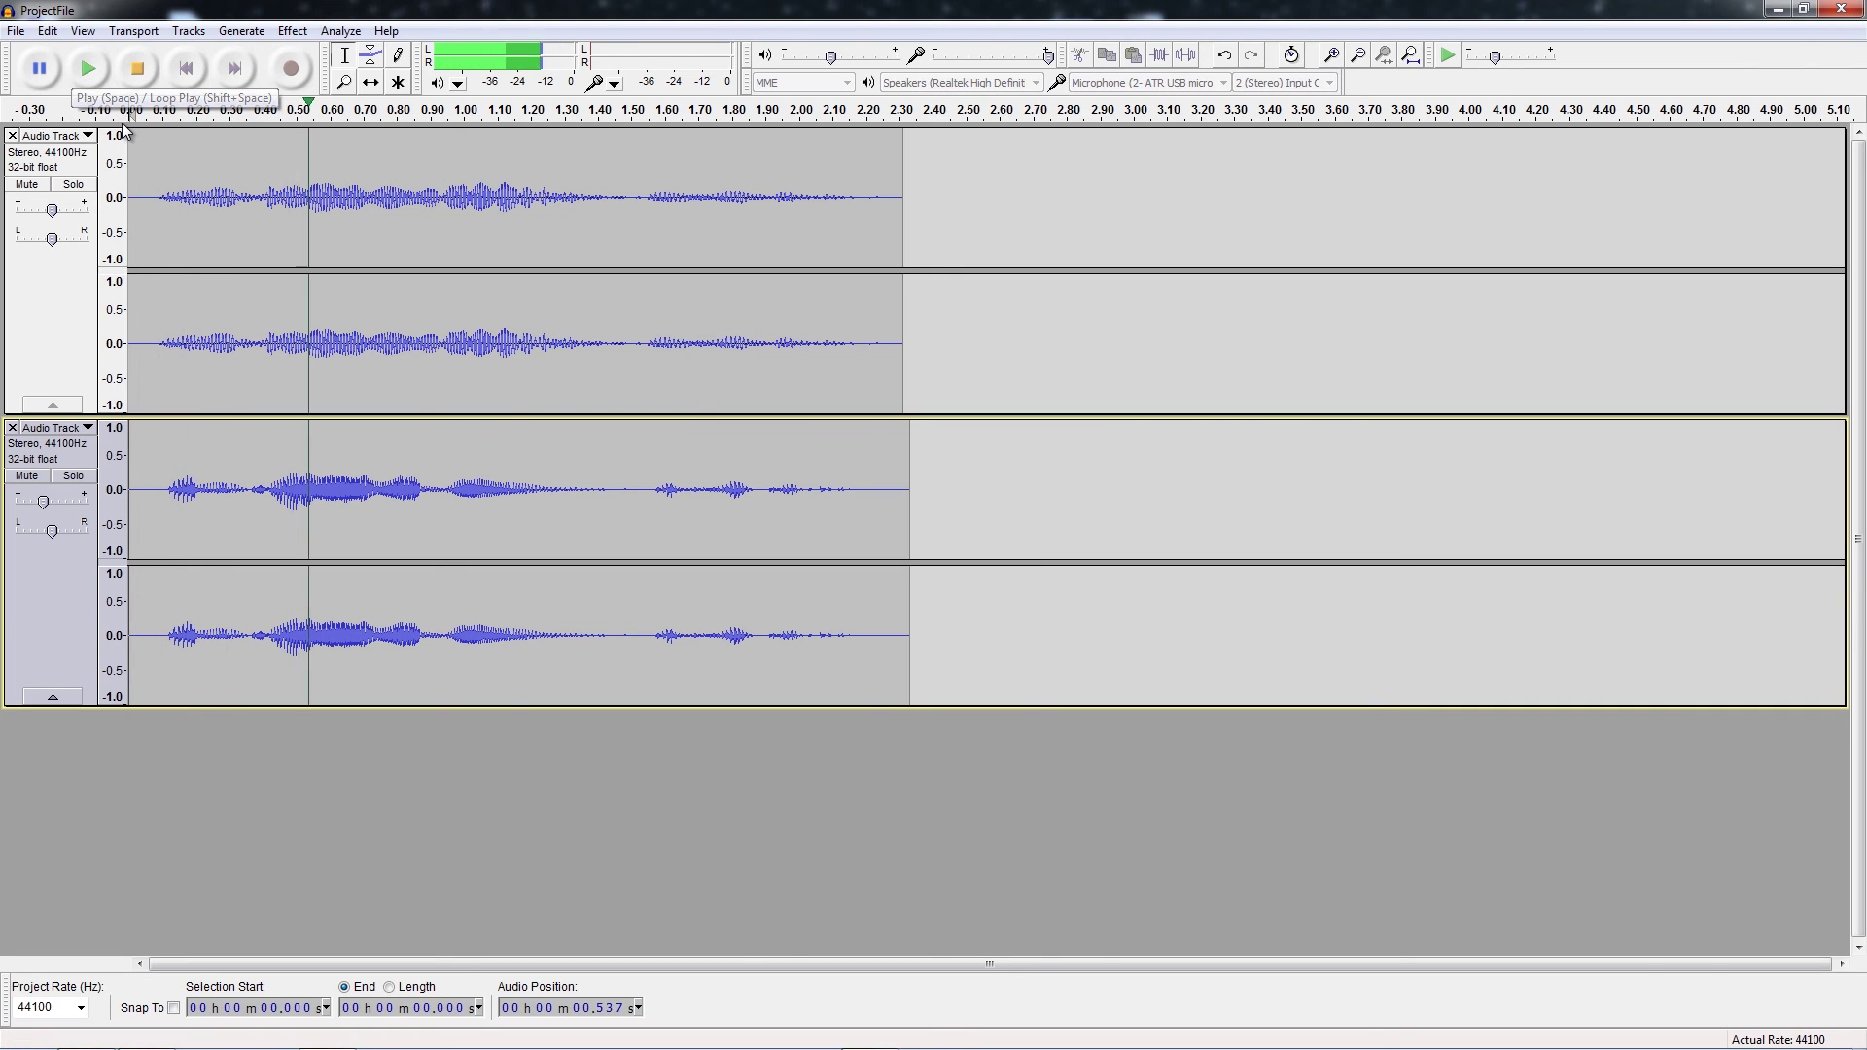